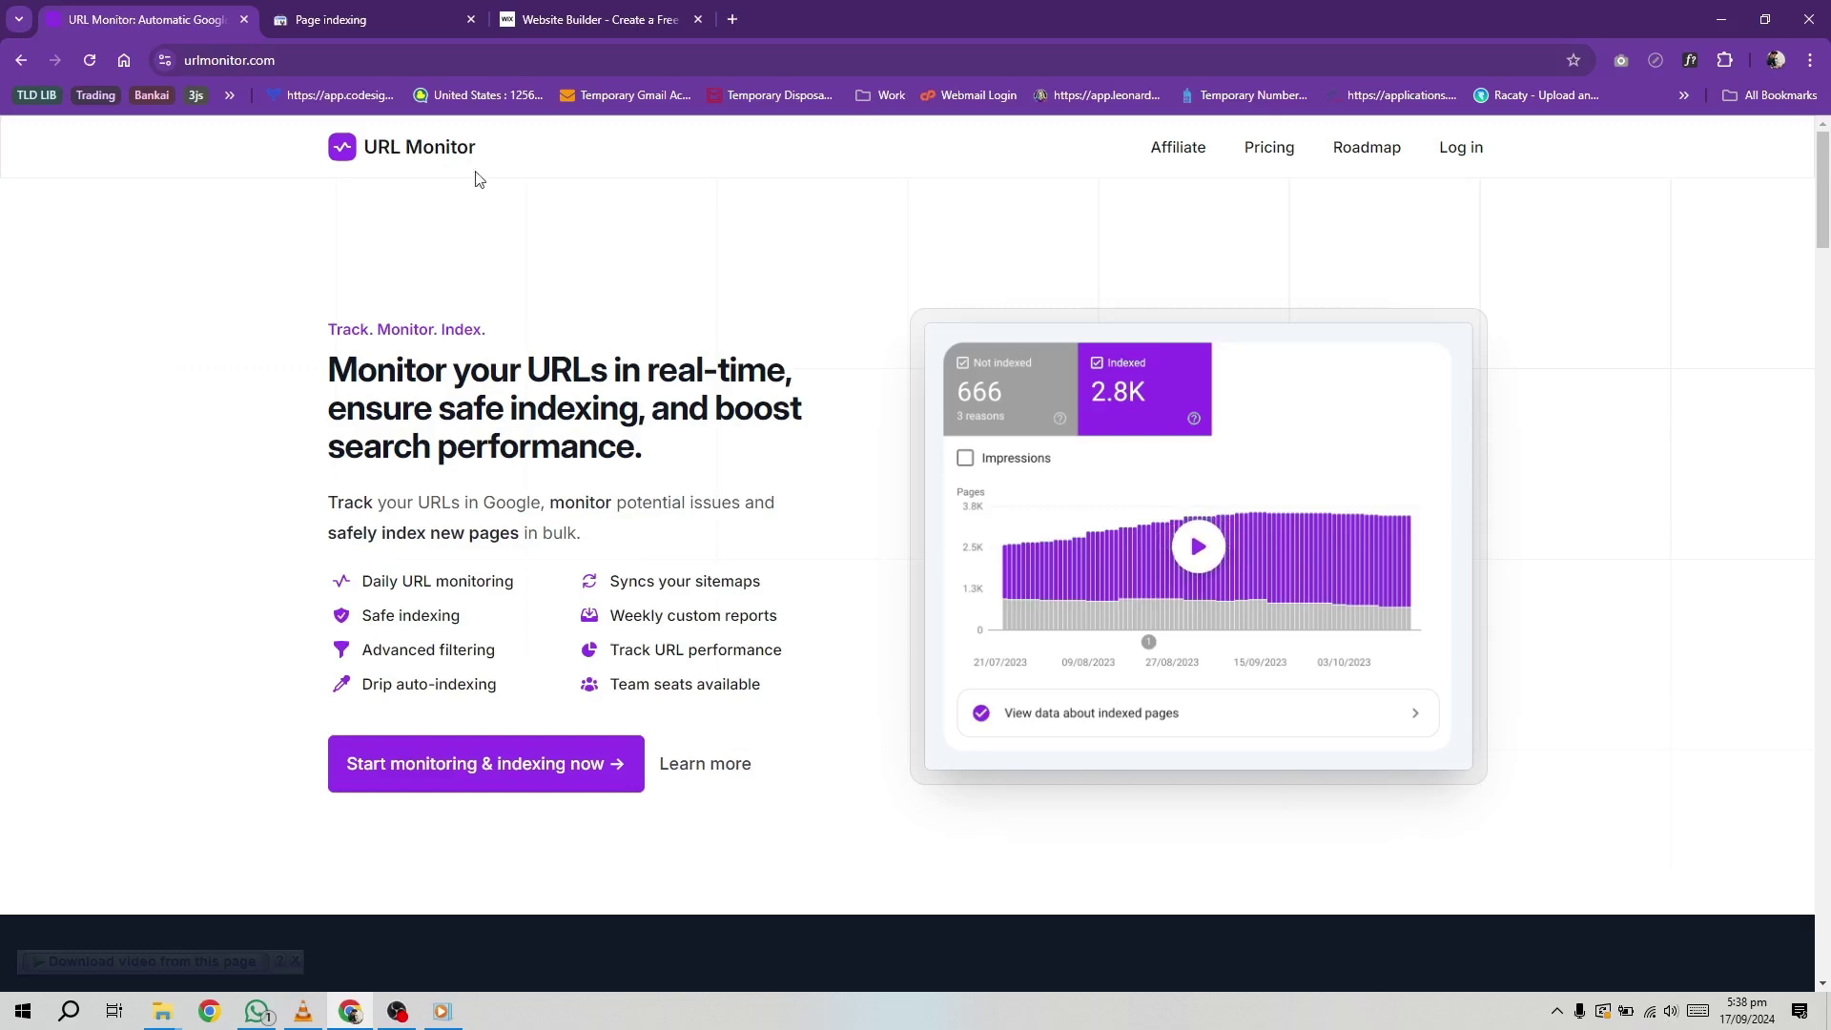
# - Switch to the Wix website and sign in to reach the WhatToWatch blog's dashboard
pyautogui.click(540, 15)
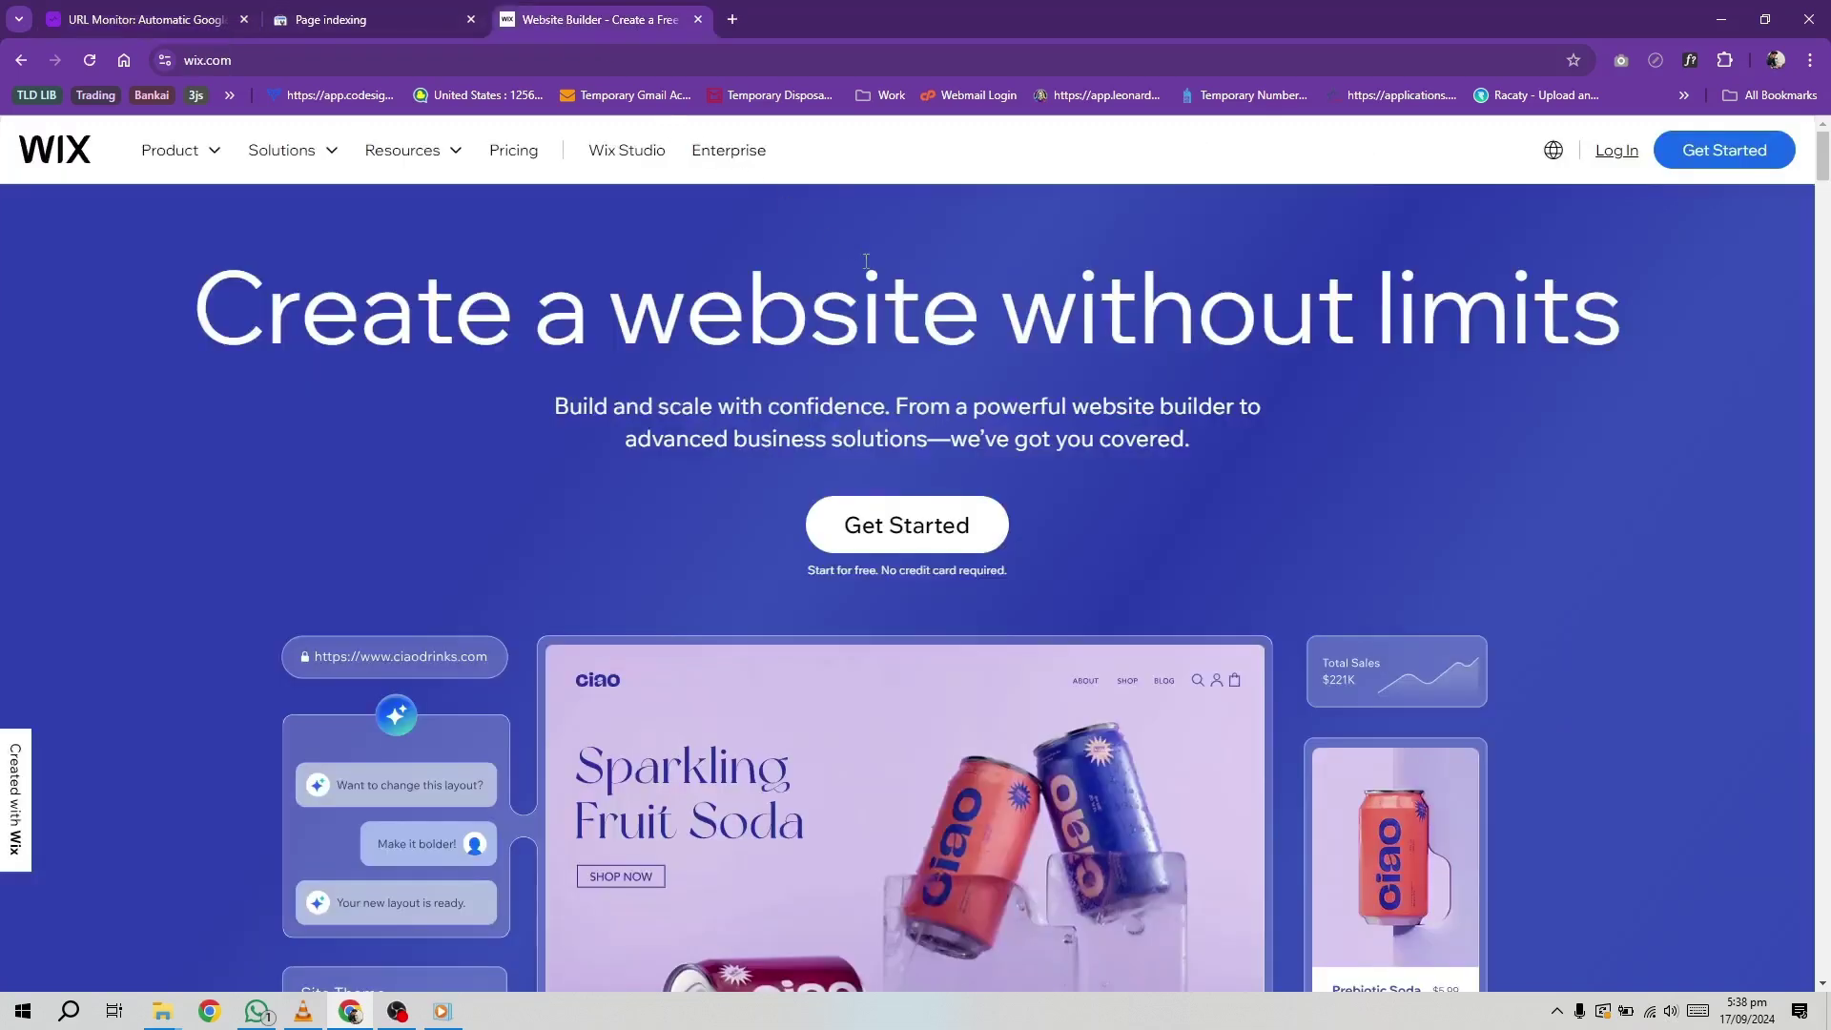
pyautogui.click(1740, 150)
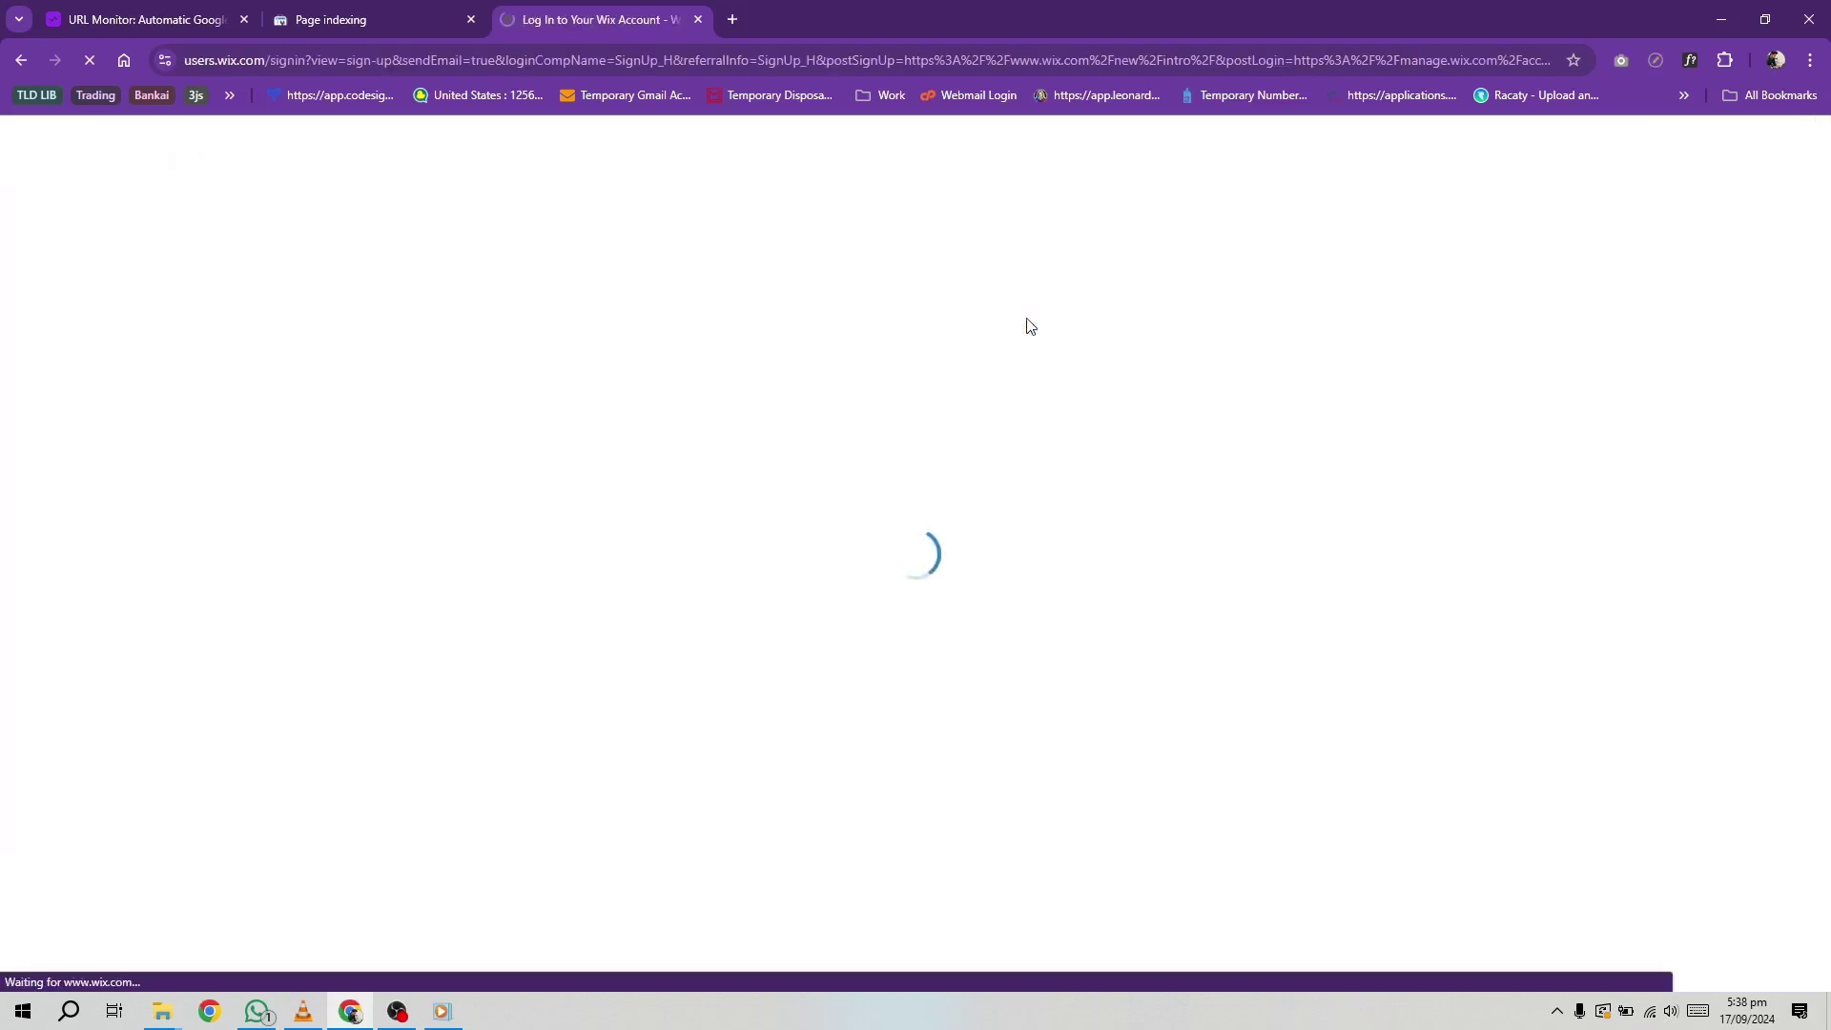
pyautogui.click(1106, 491)
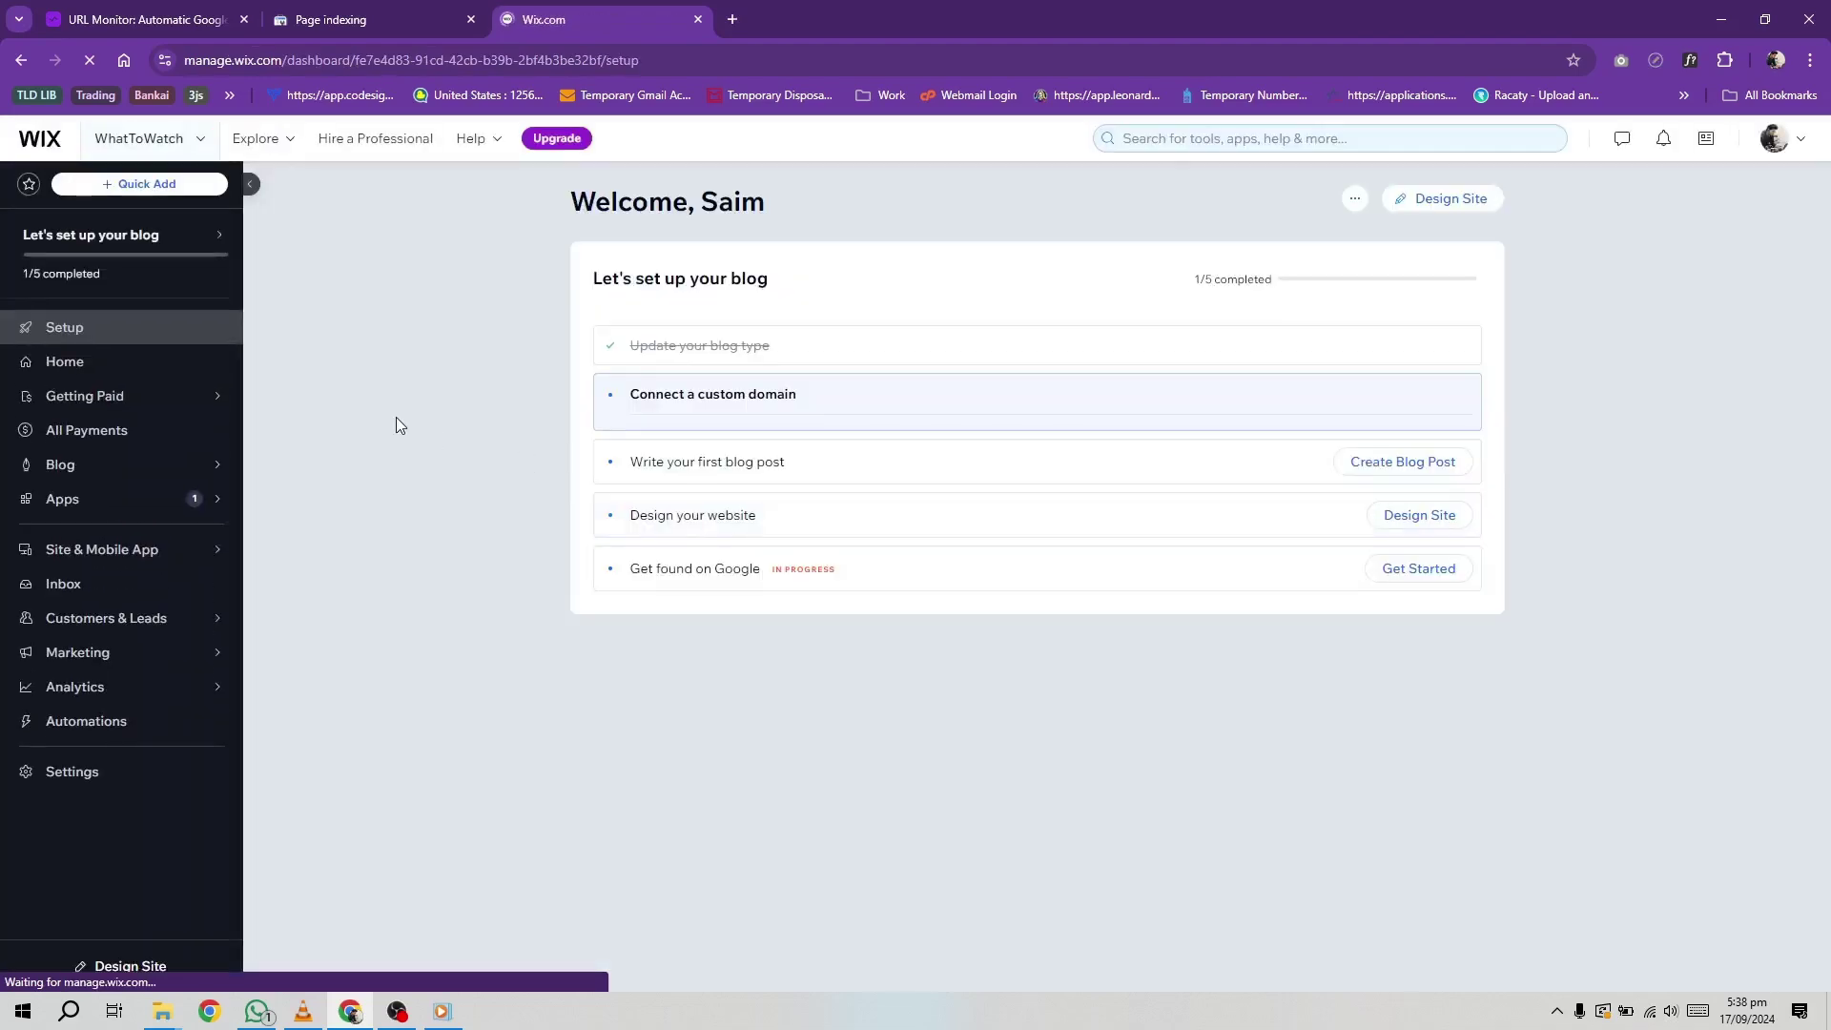
# - Check the list of sites available in the Wix account and dismiss it
pyautogui.click(201, 143)
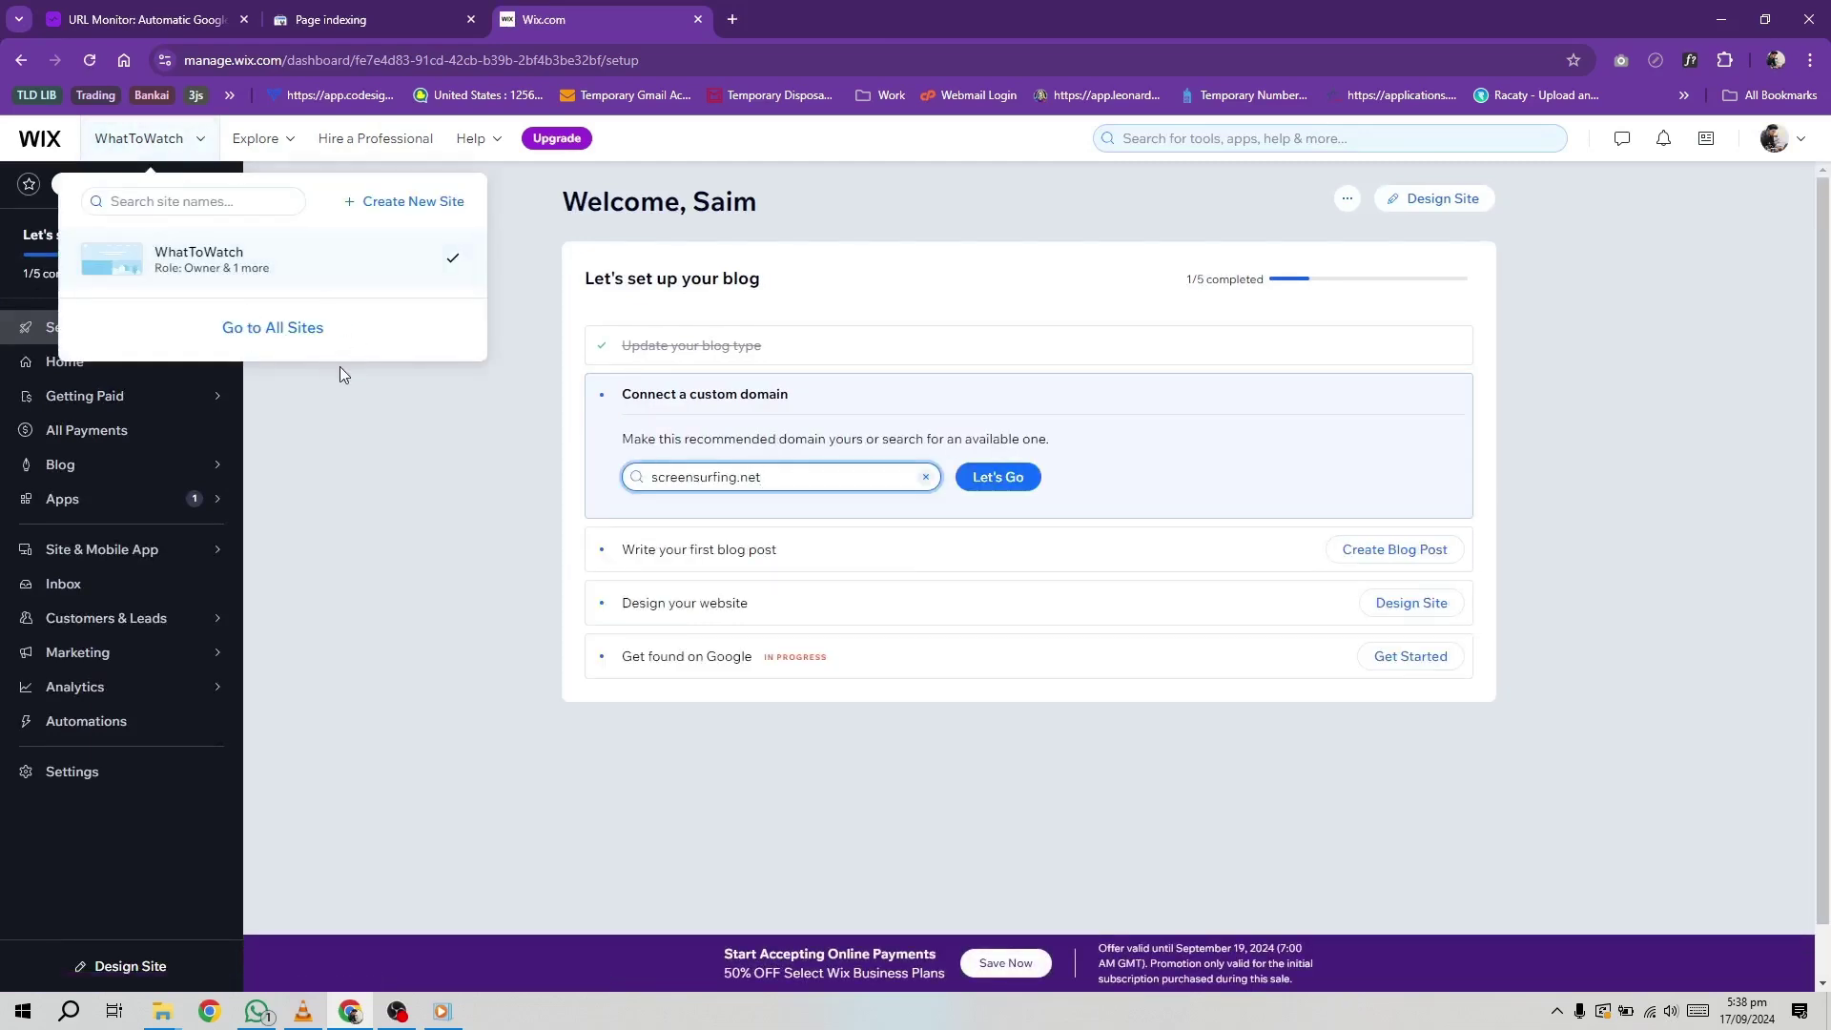
pyautogui.click(368, 413)
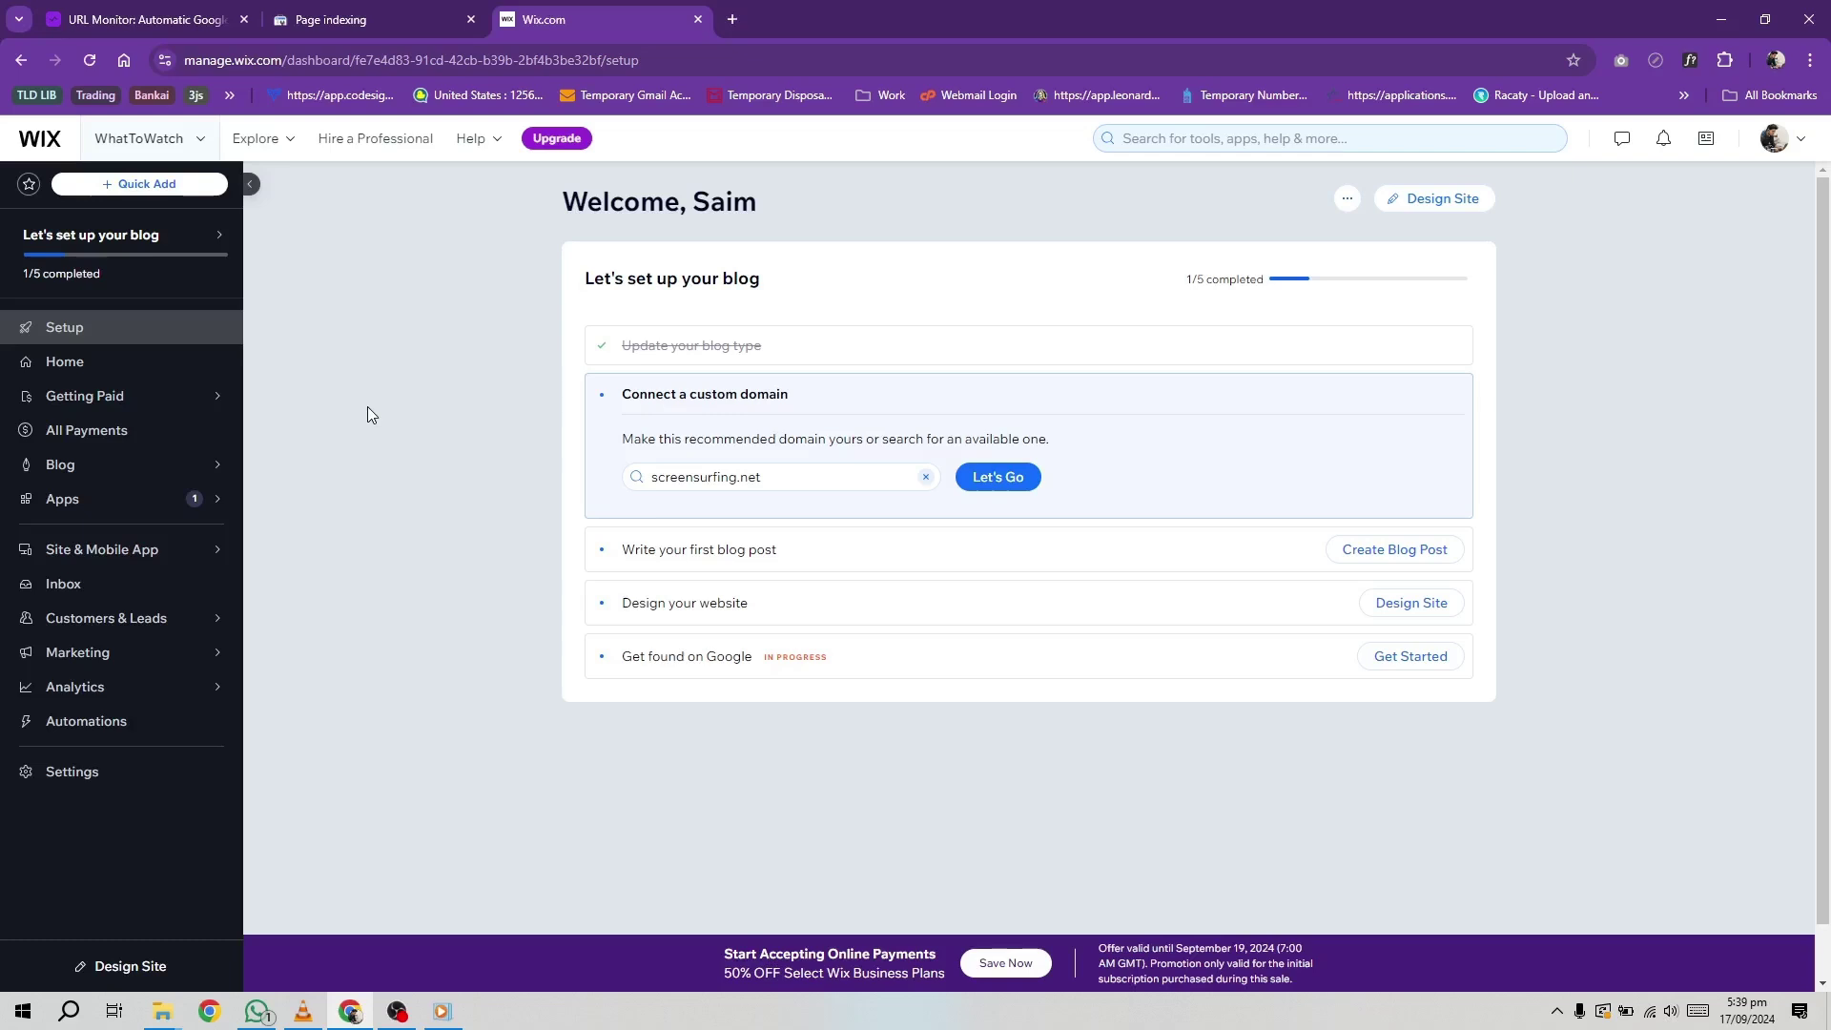
pyautogui.moveTo(119, 467)
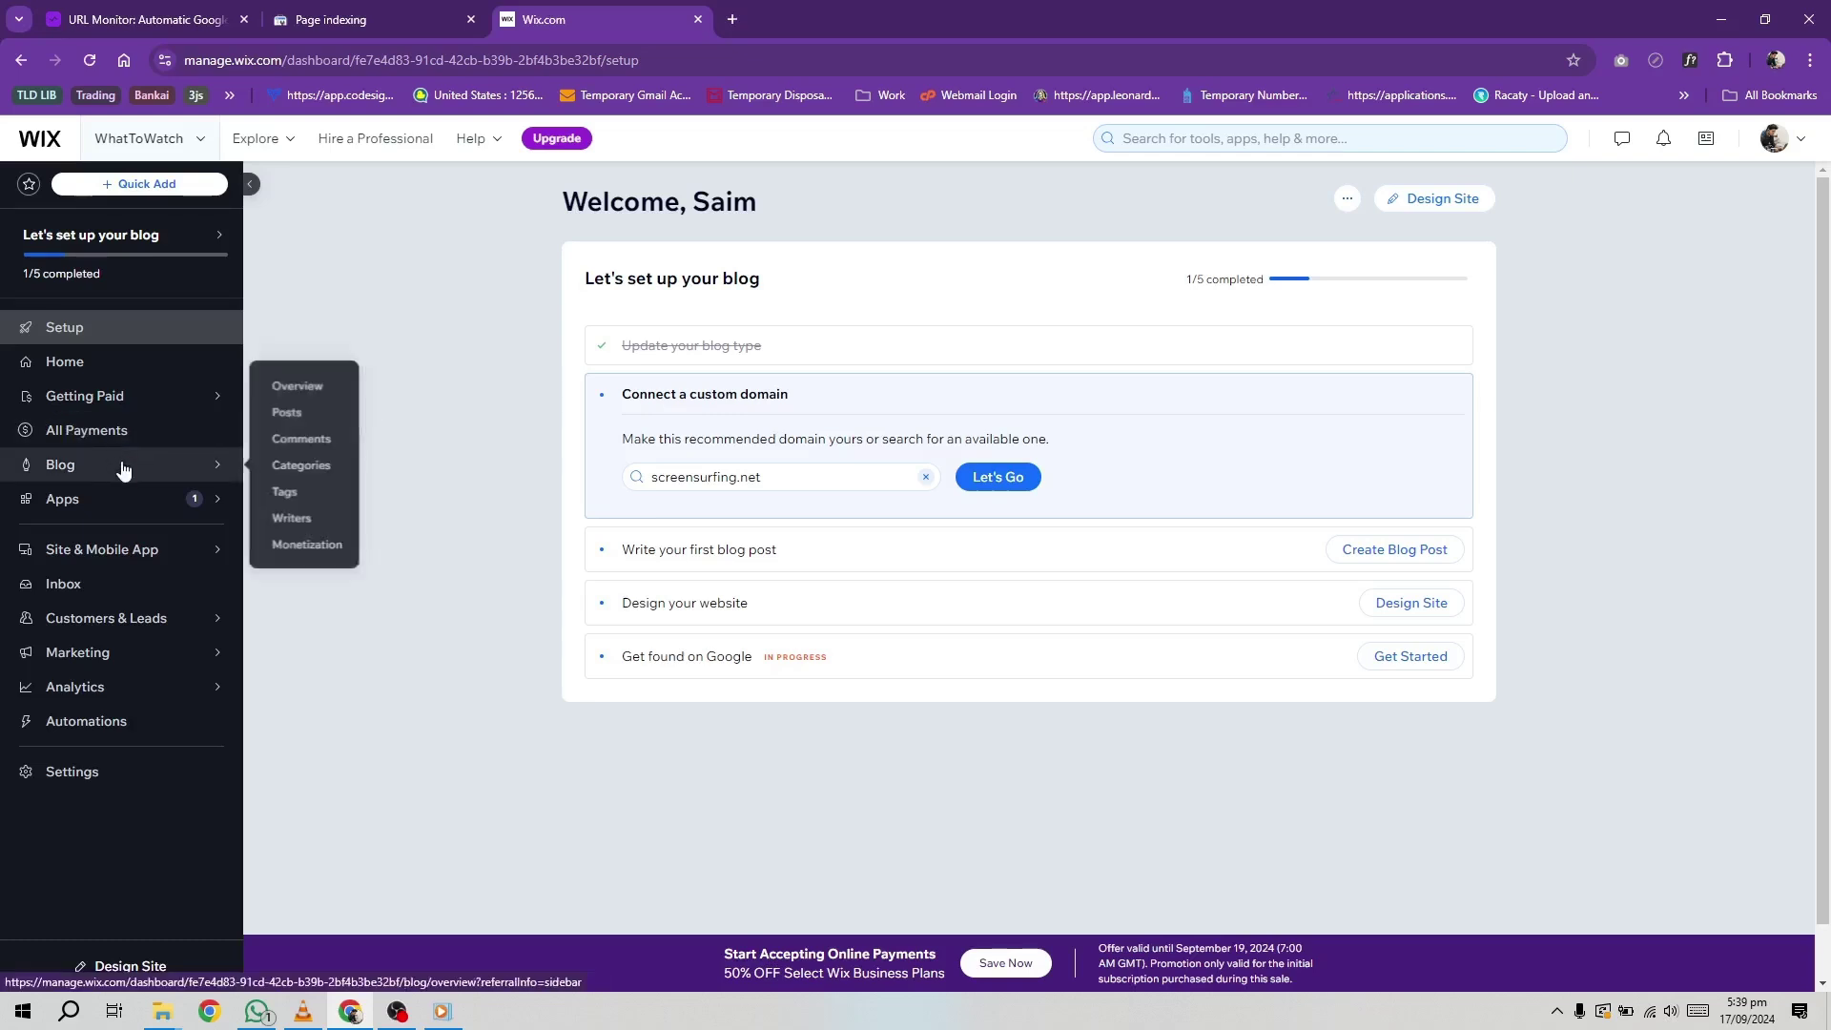
pyautogui.moveTo(48, 254)
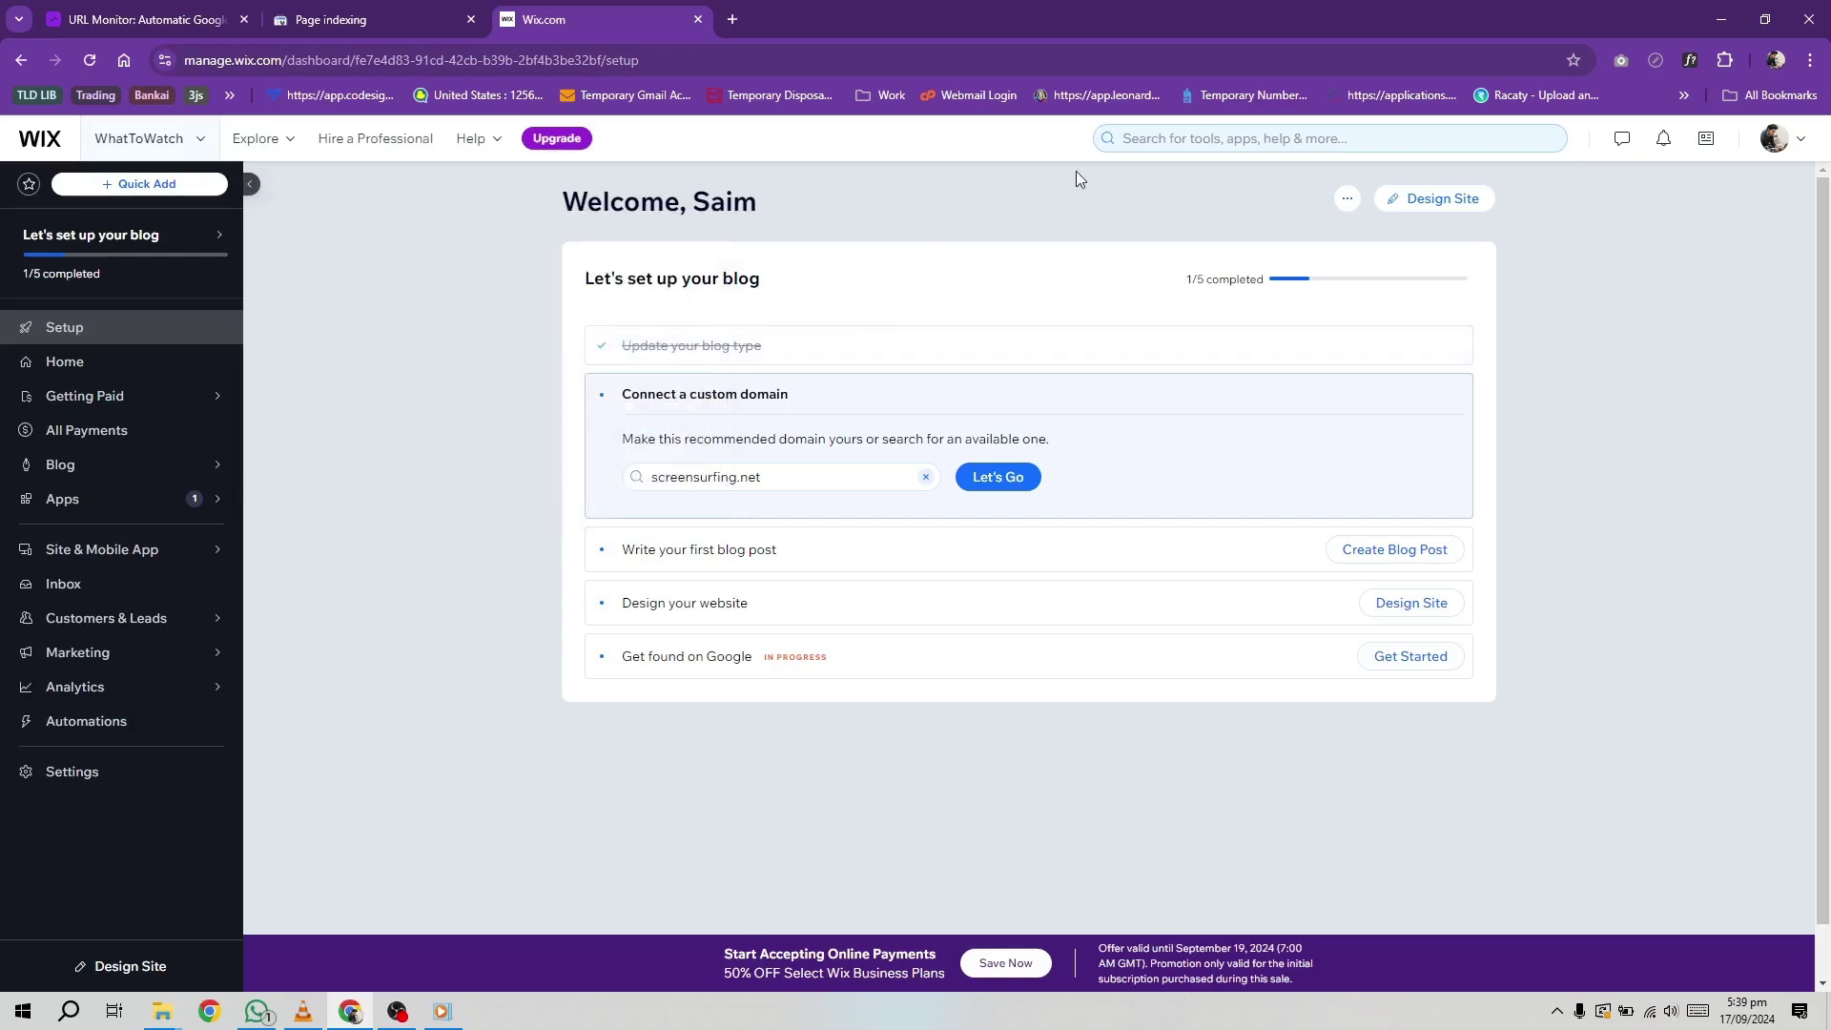
# - Search the dashboard for "get found on google" and close the results
pyautogui.click(1186, 140)
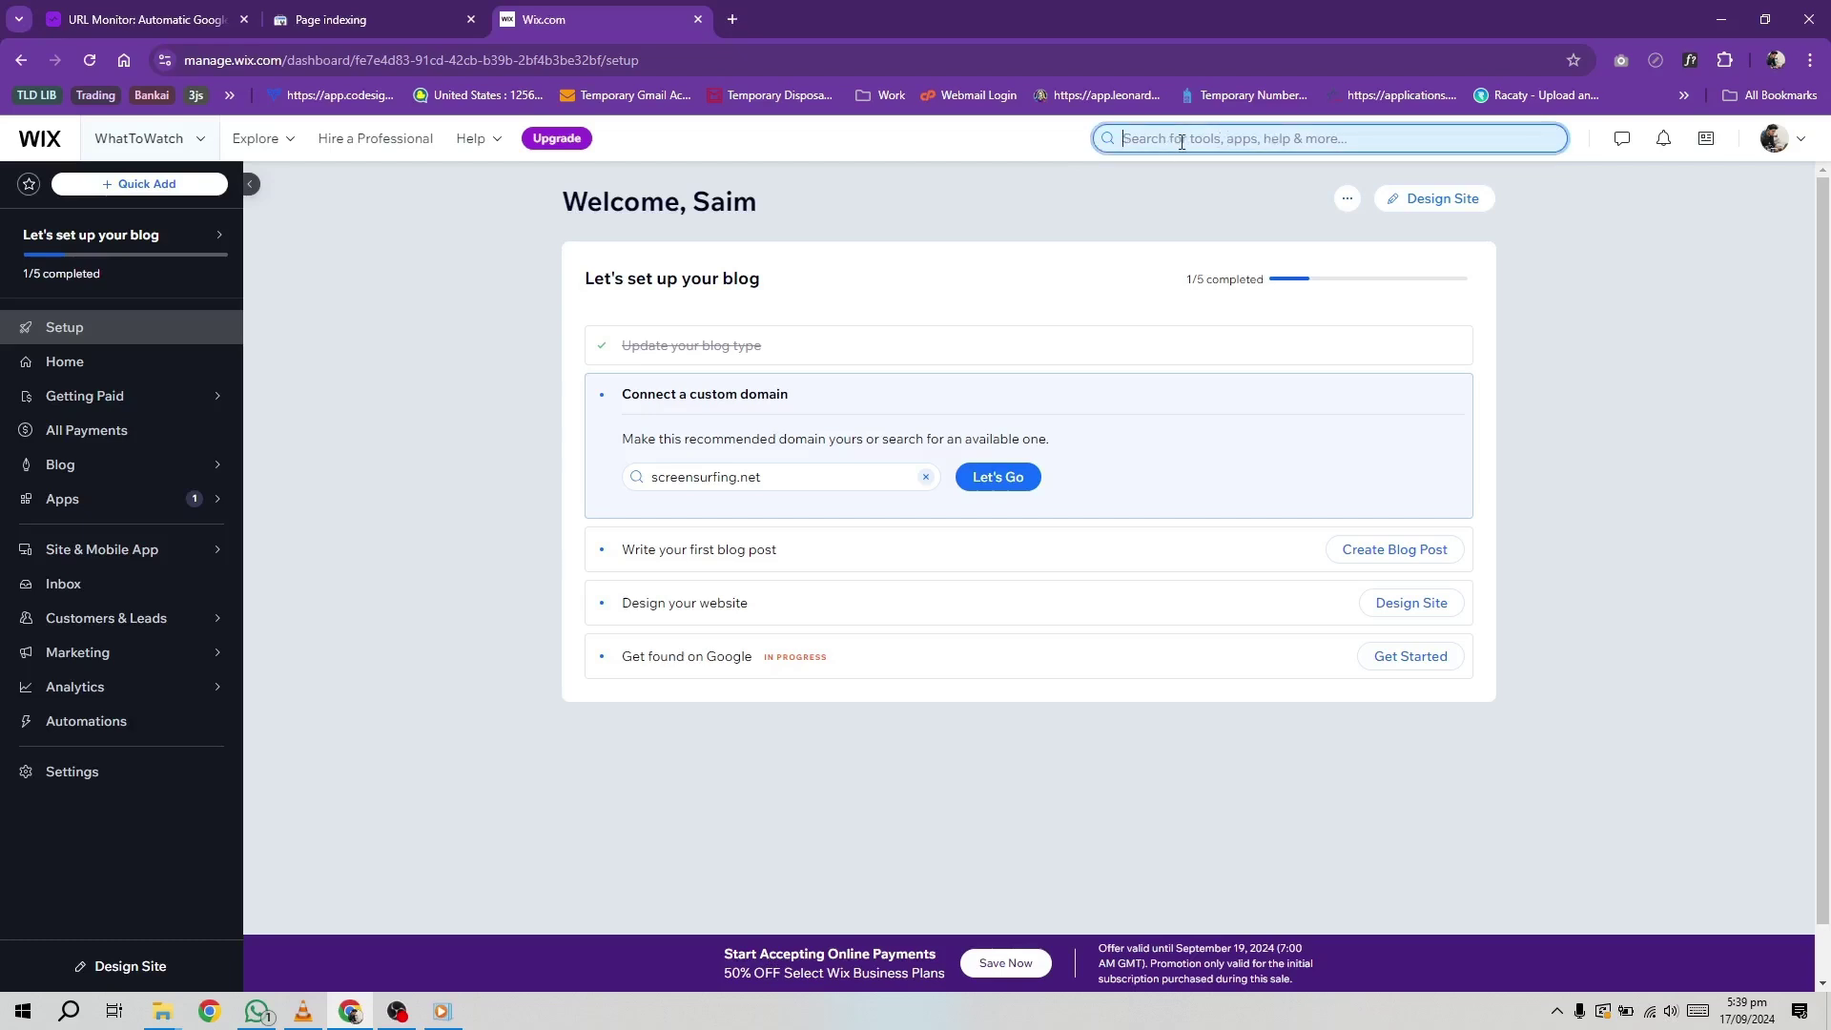
pyautogui.write('get found on google')
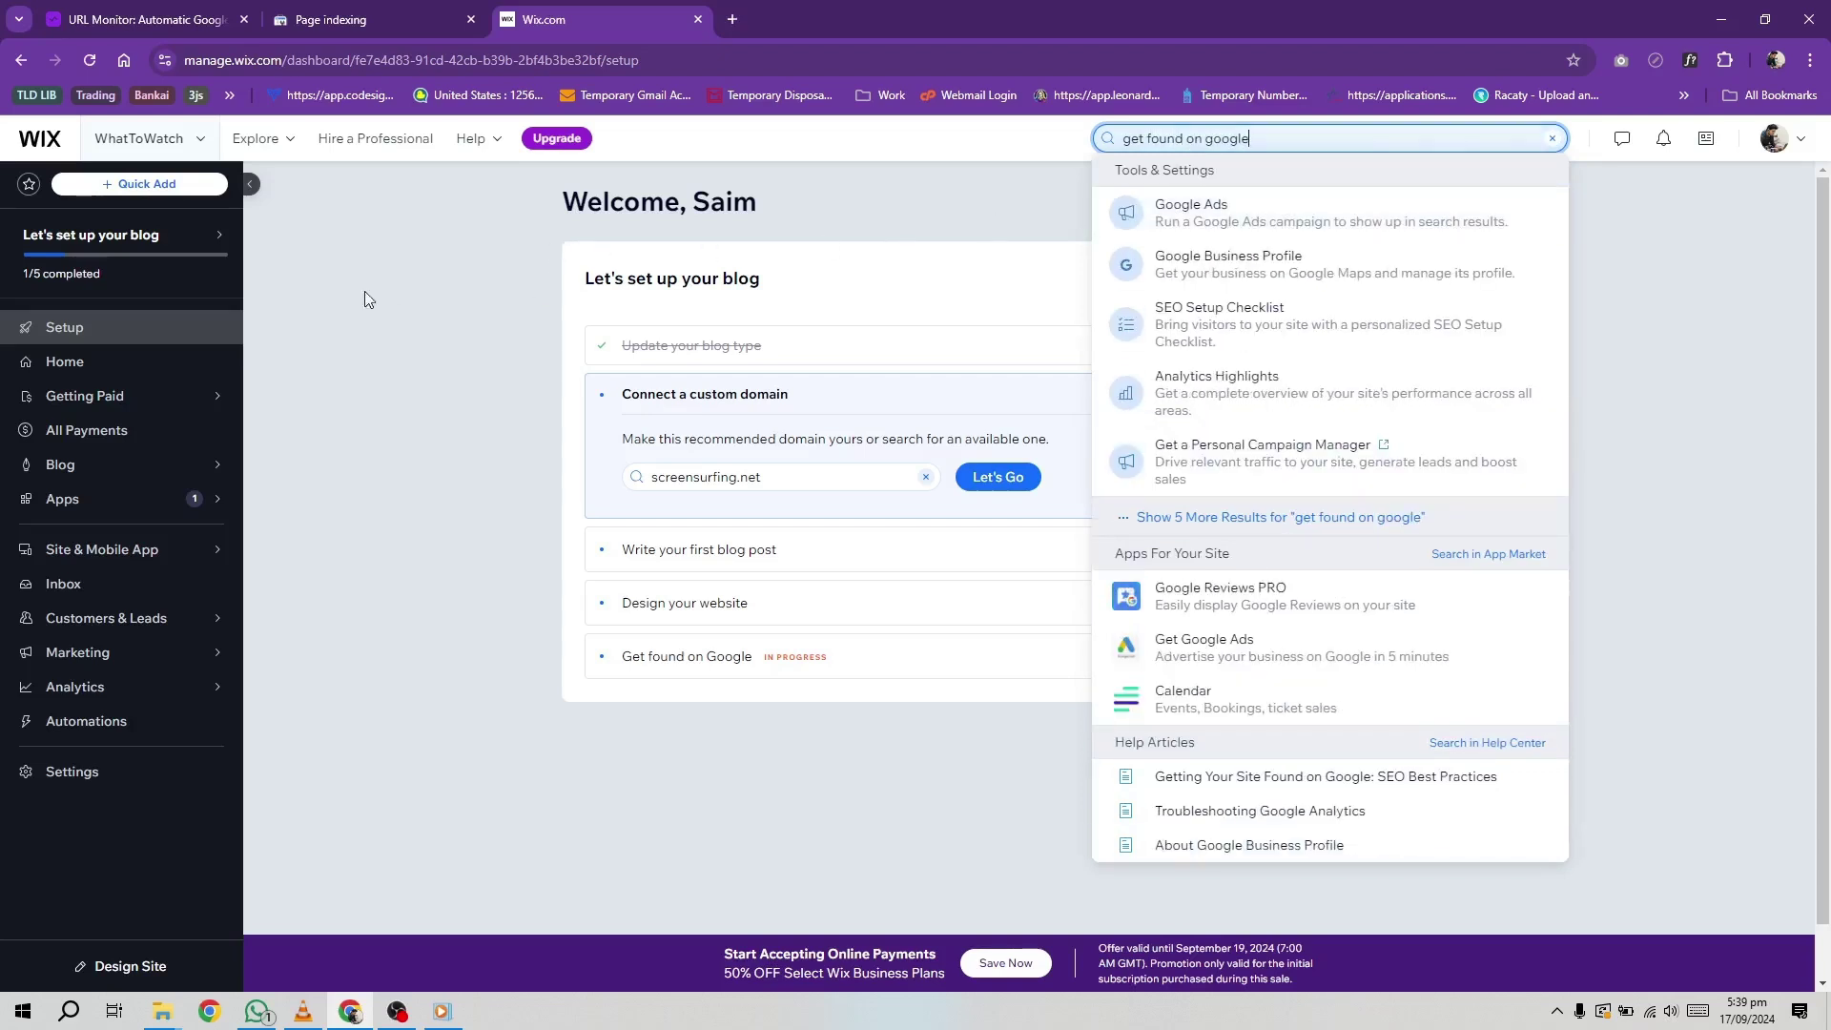
pyautogui.click(167, 229)
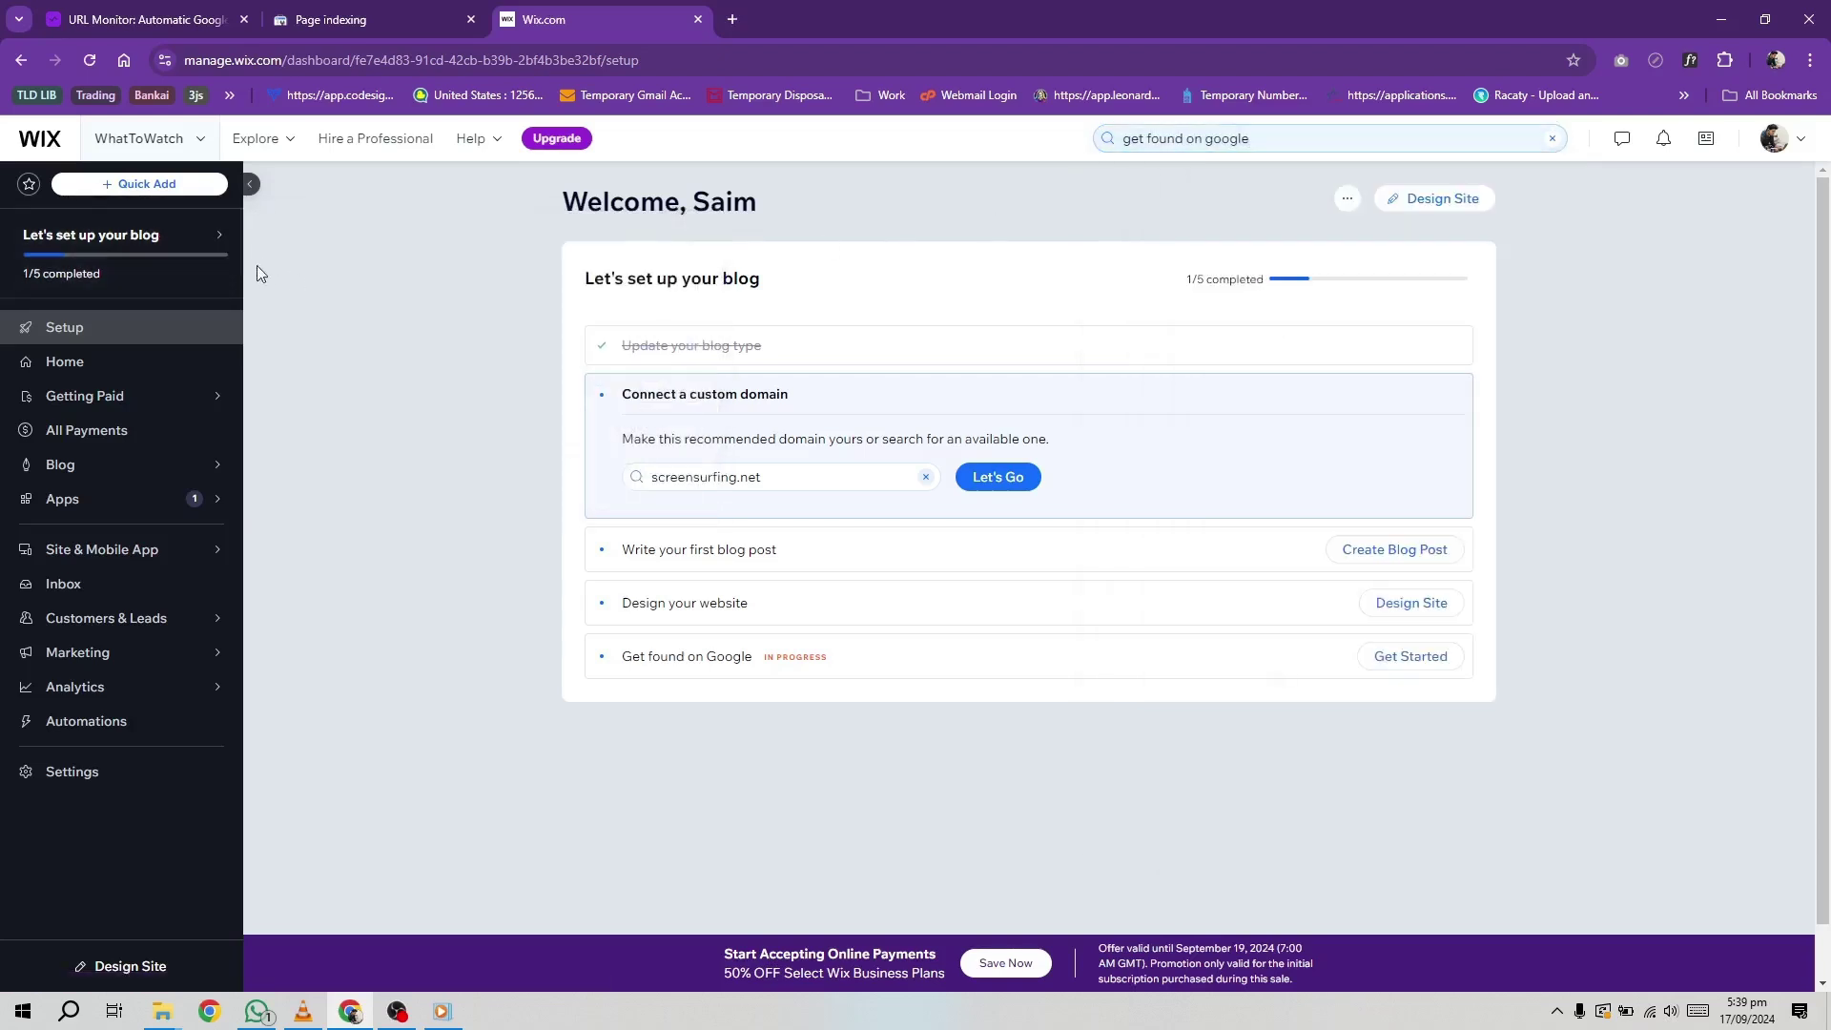
# - Open the Get found on Google task from the blog setup tasks and start the SEO Setup Checklist
pyautogui.moveTo(199, 251)
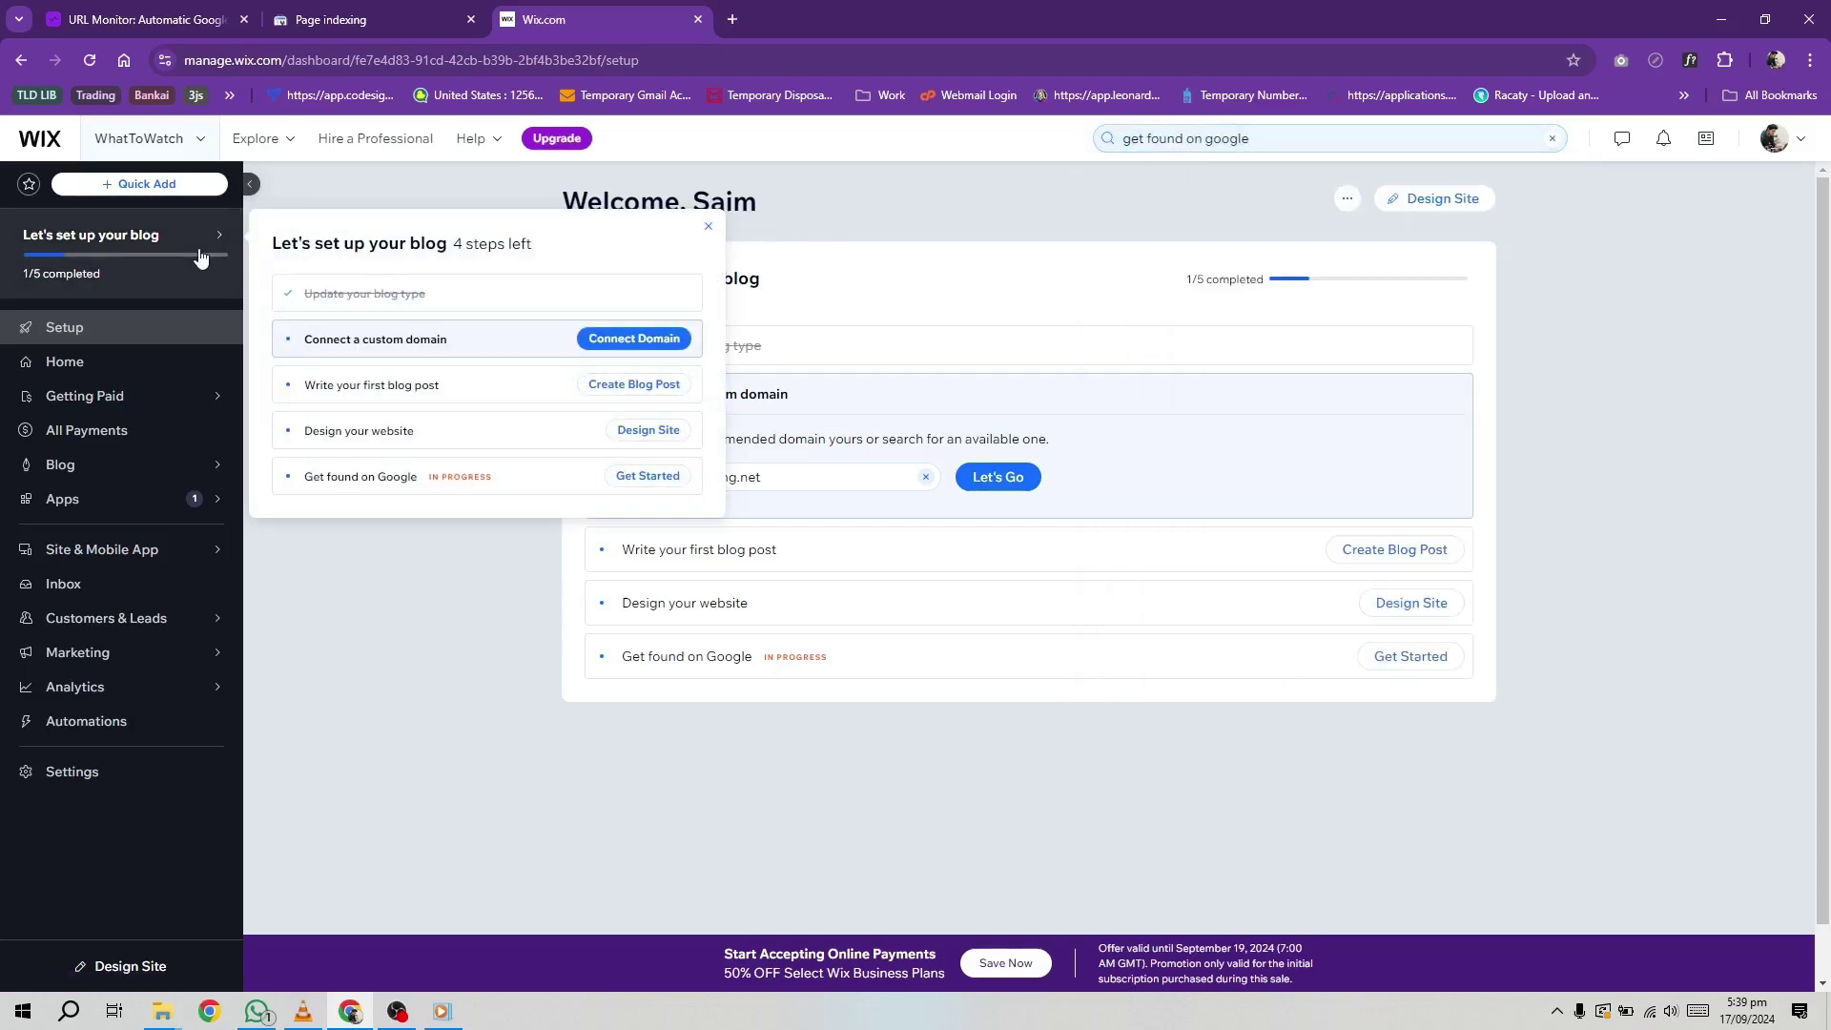
pyautogui.click(650, 480)
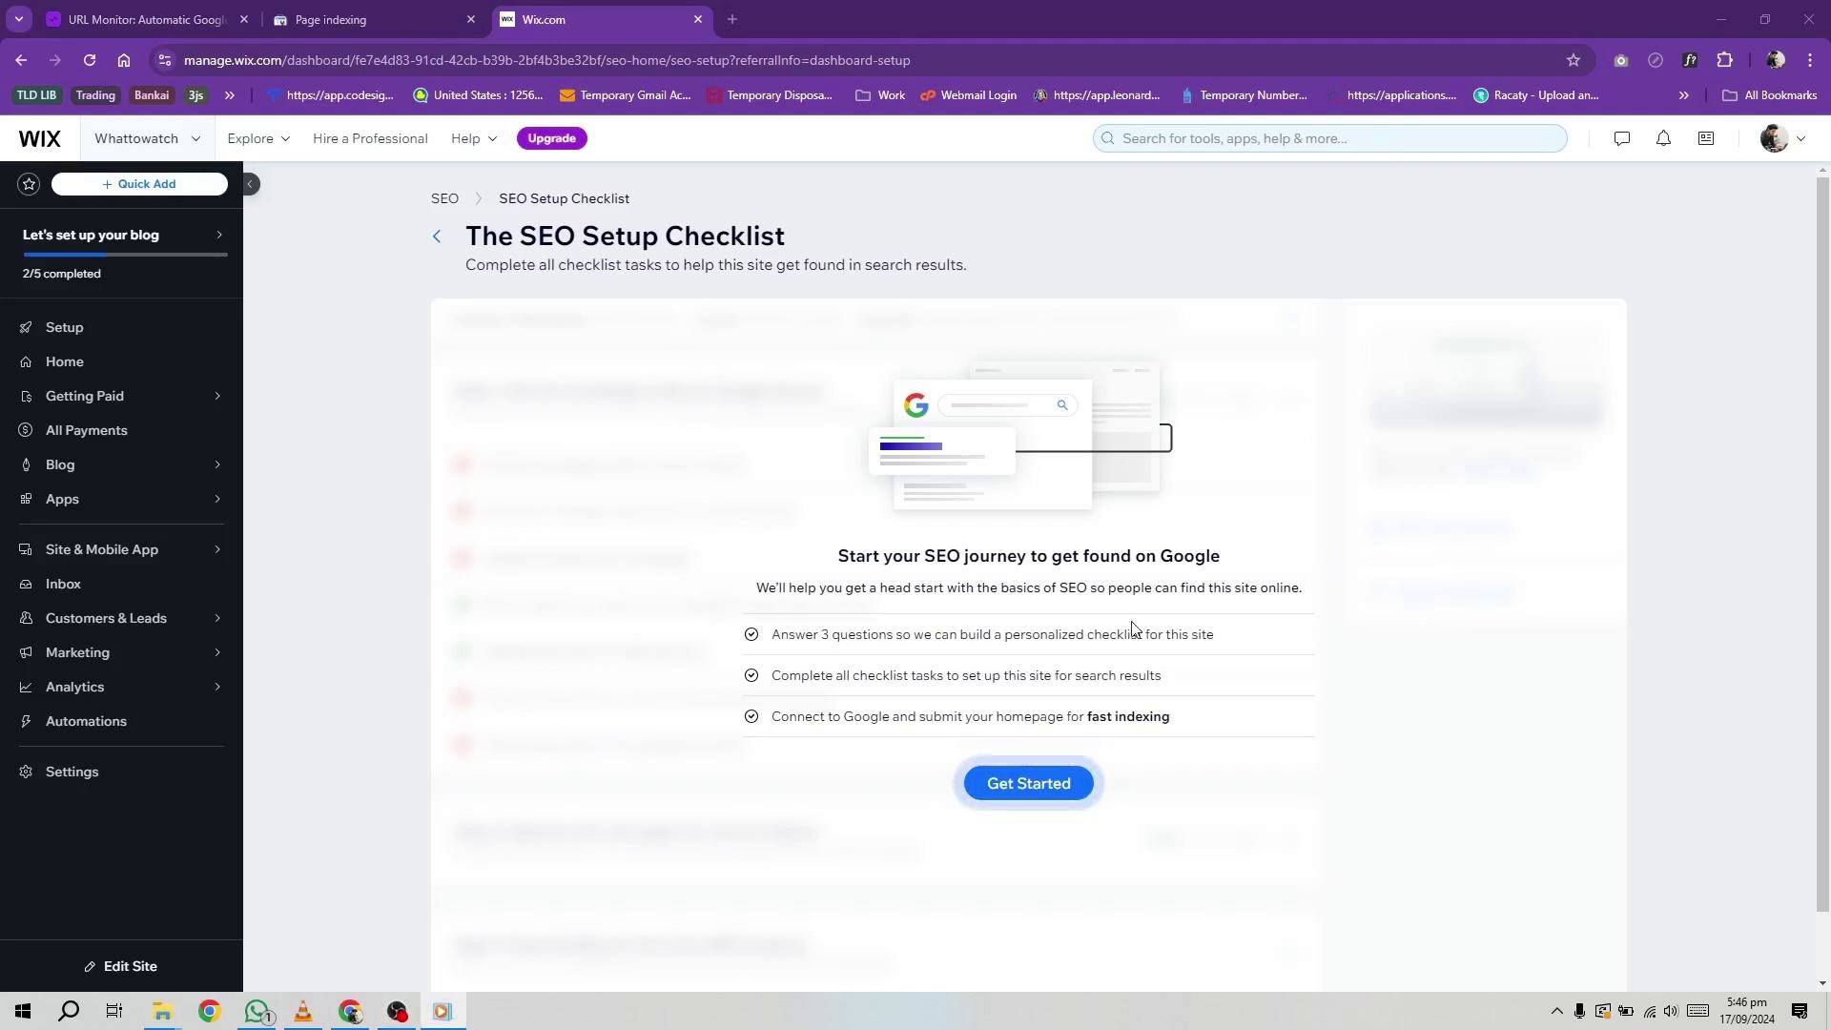
pyautogui.click(1056, 783)
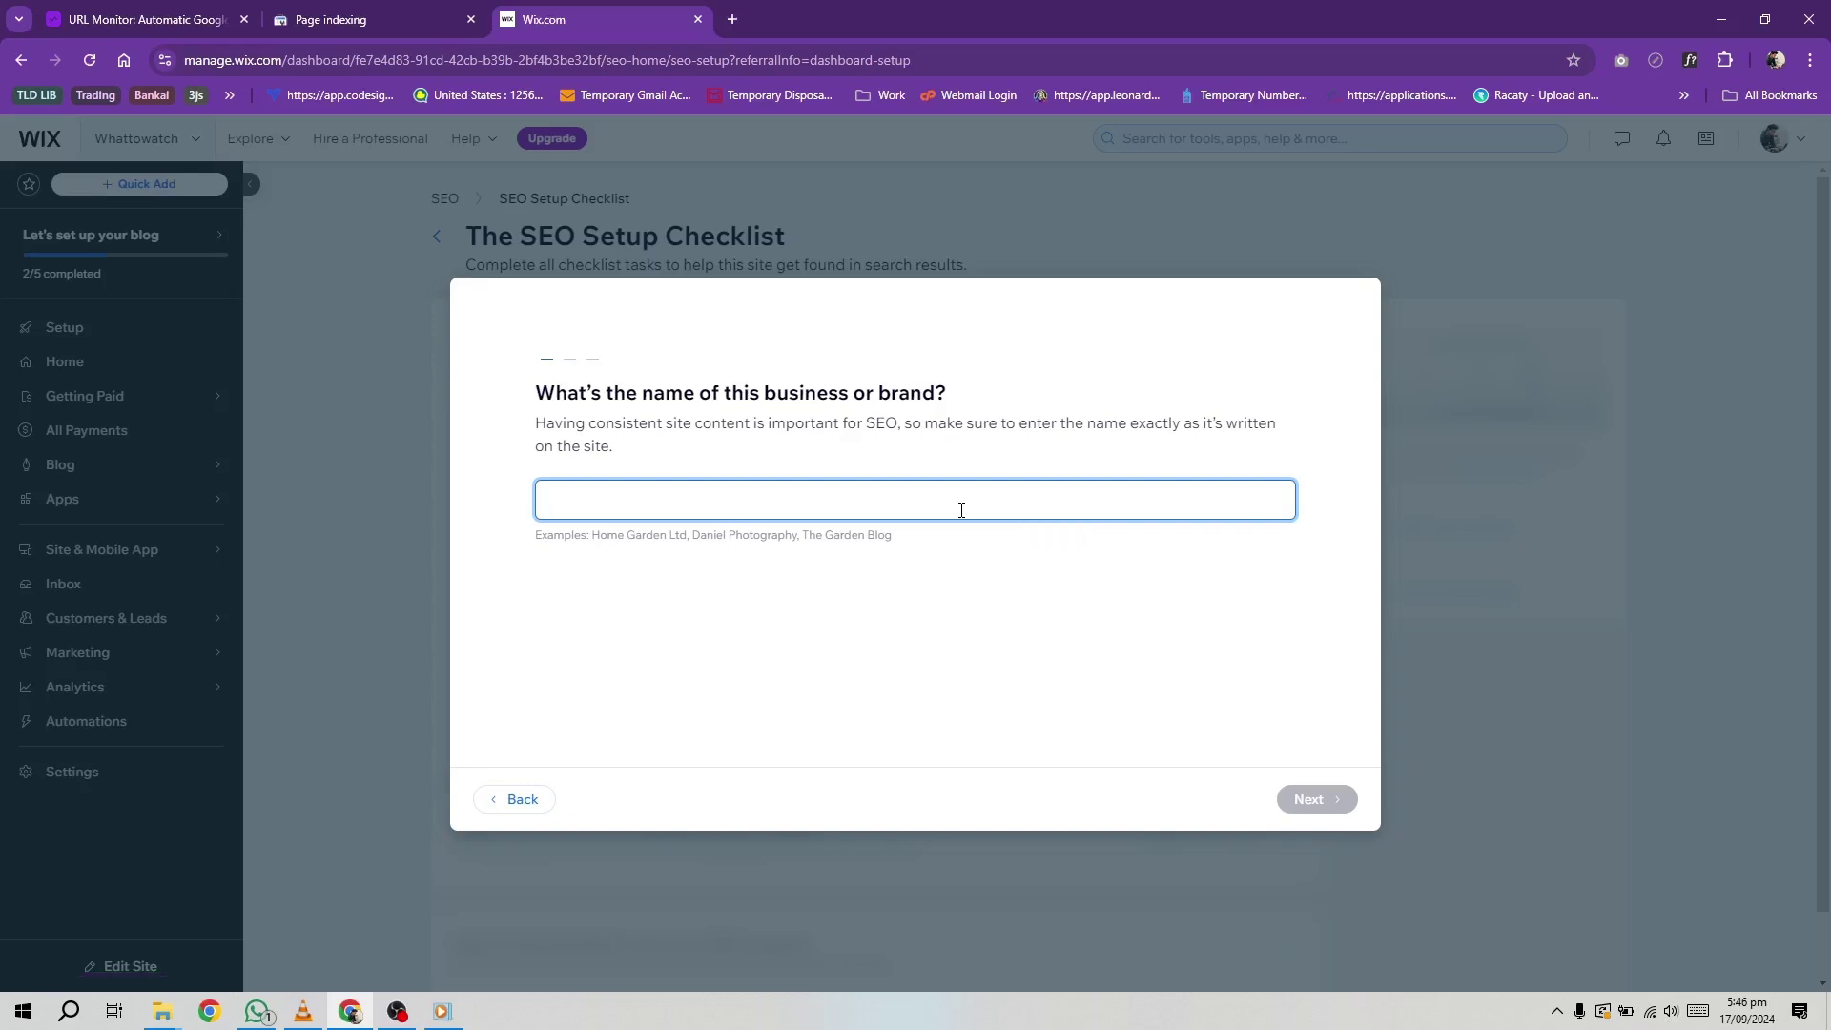
# - Enter whattowatch as the business name and specify that it serves customers nationwide, worldwide or only online
pyautogui.write('wha')
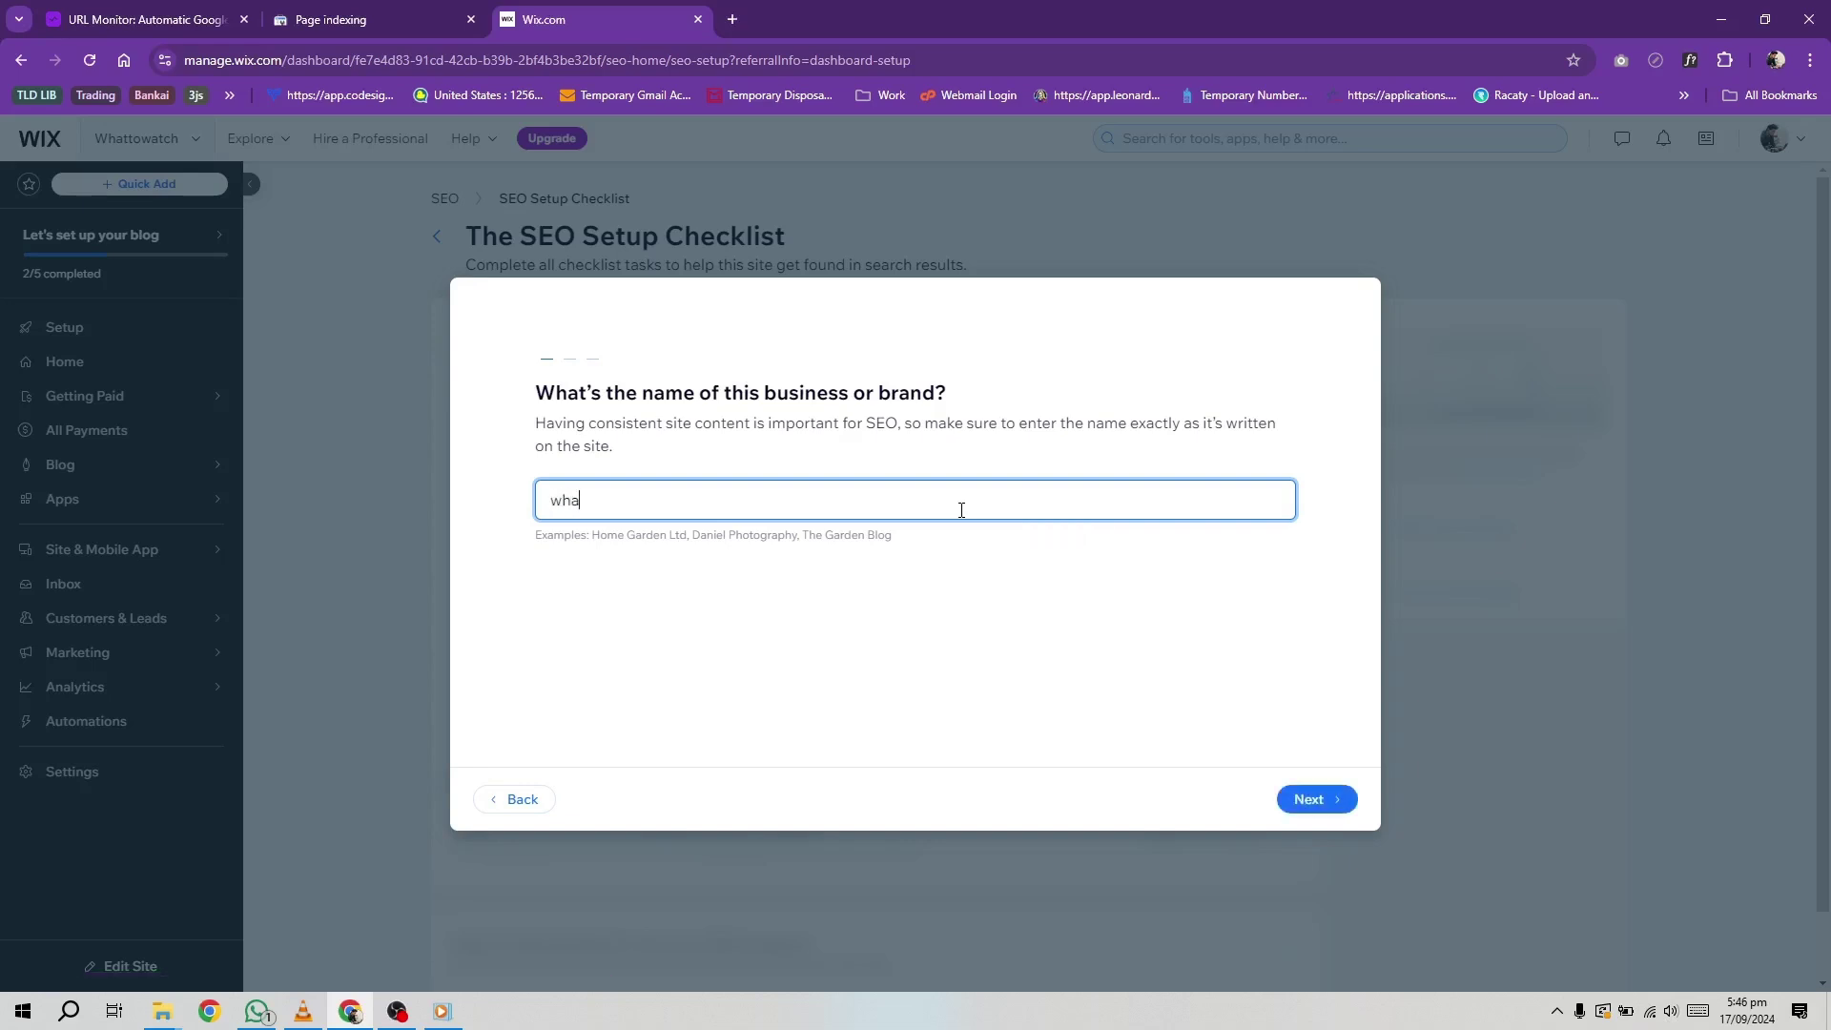
pyautogui.write('ttowatch')
pyautogui.press('Return')
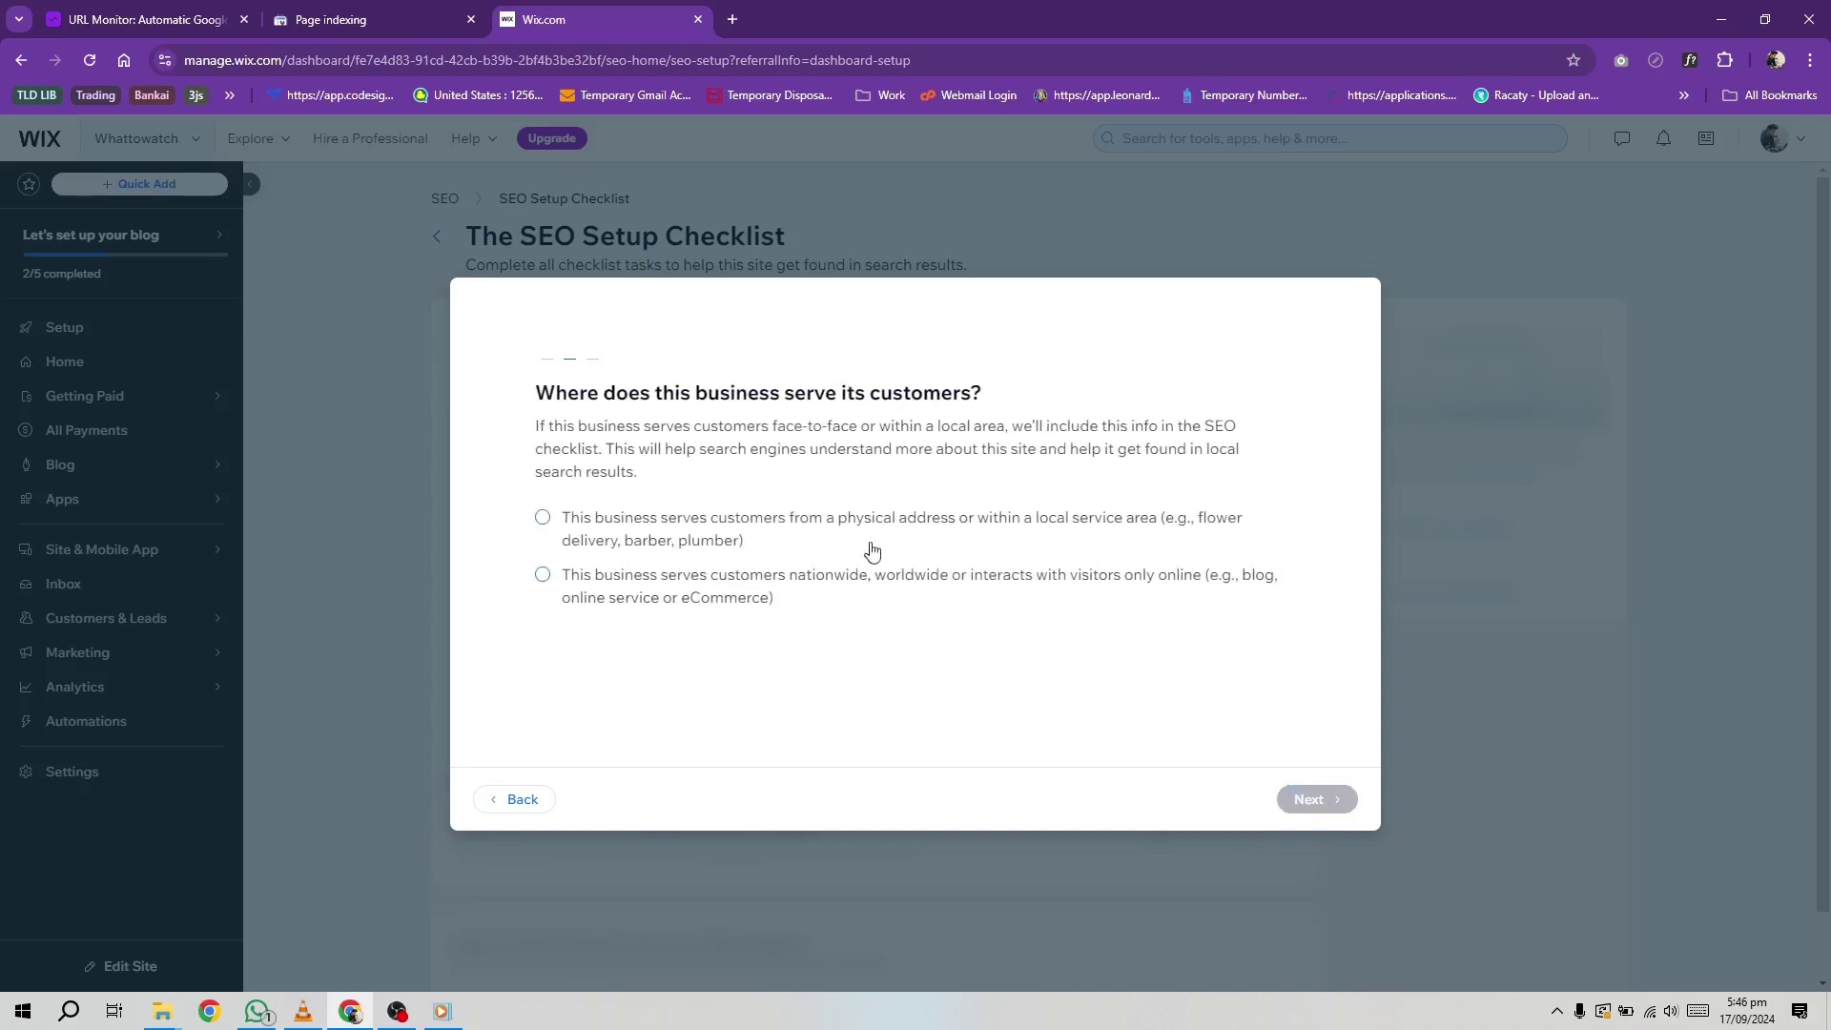
pyautogui.click(941, 555)
pyautogui.click(887, 647)
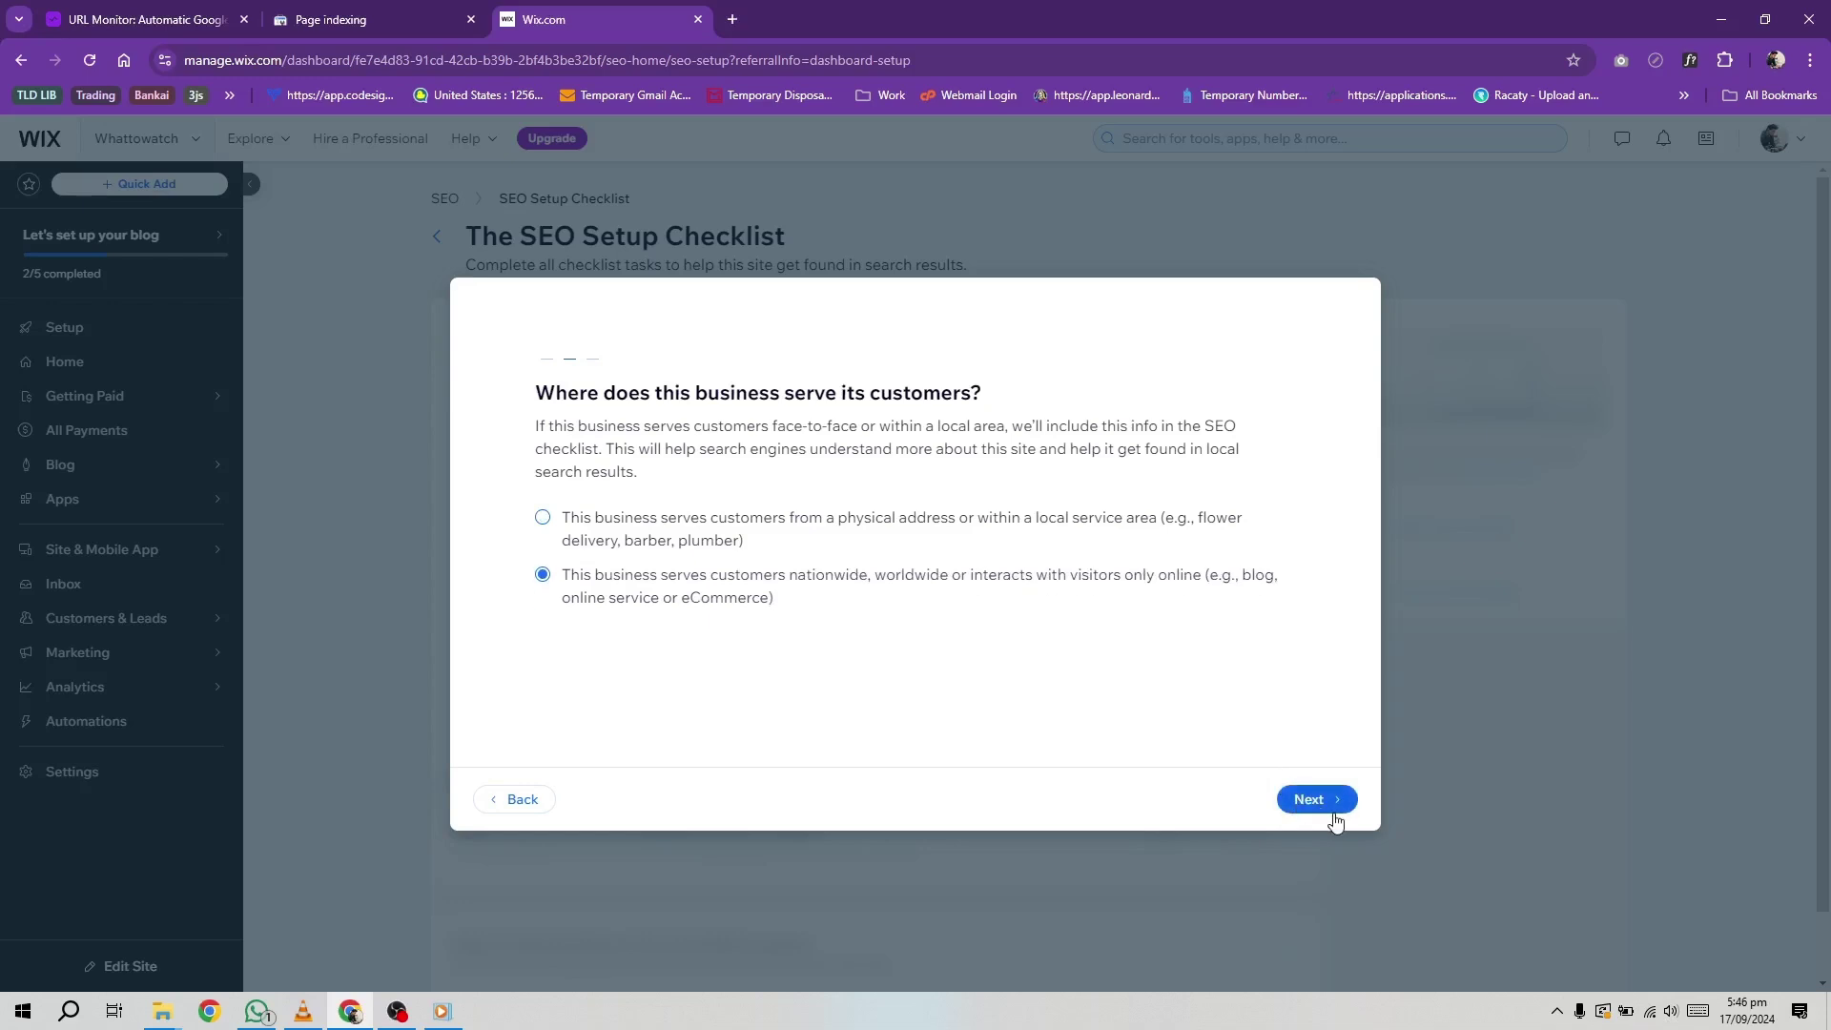
pyautogui.click(1327, 809)
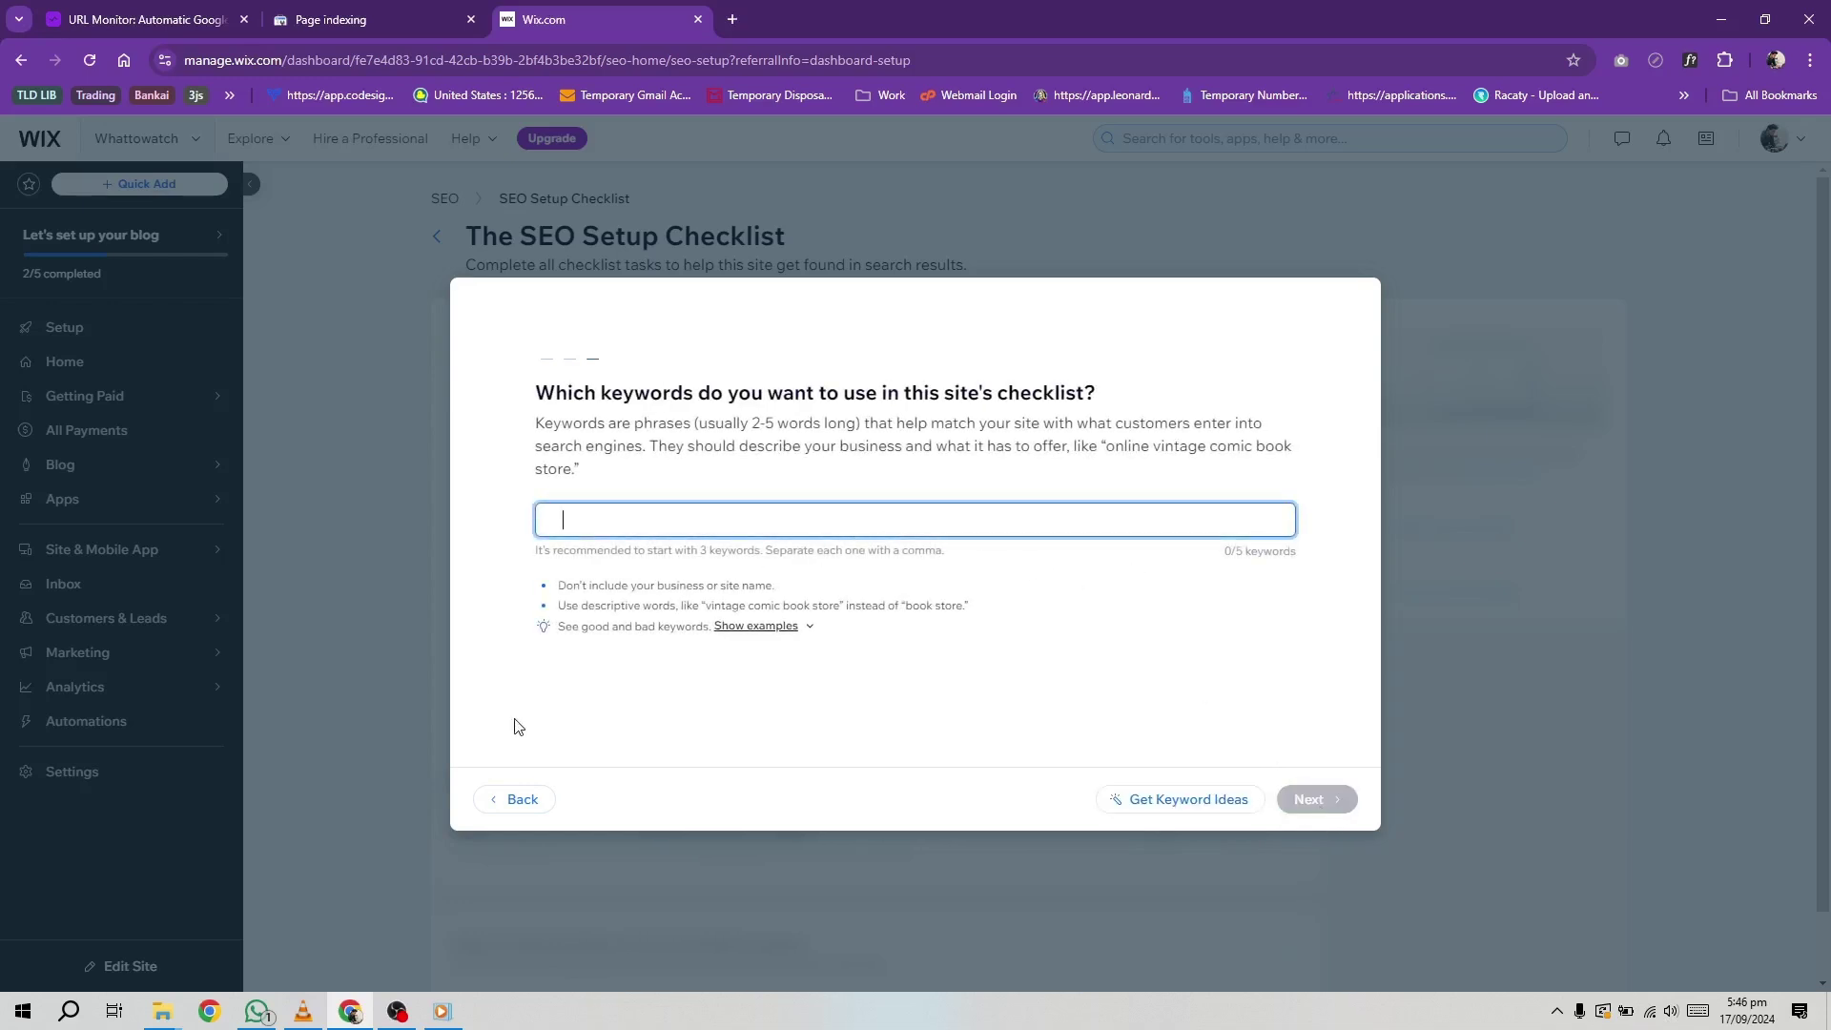
# - Add the keywords movies, blog and seasons and submit them to the SEO checklist
pyautogui.click(396, 1009)
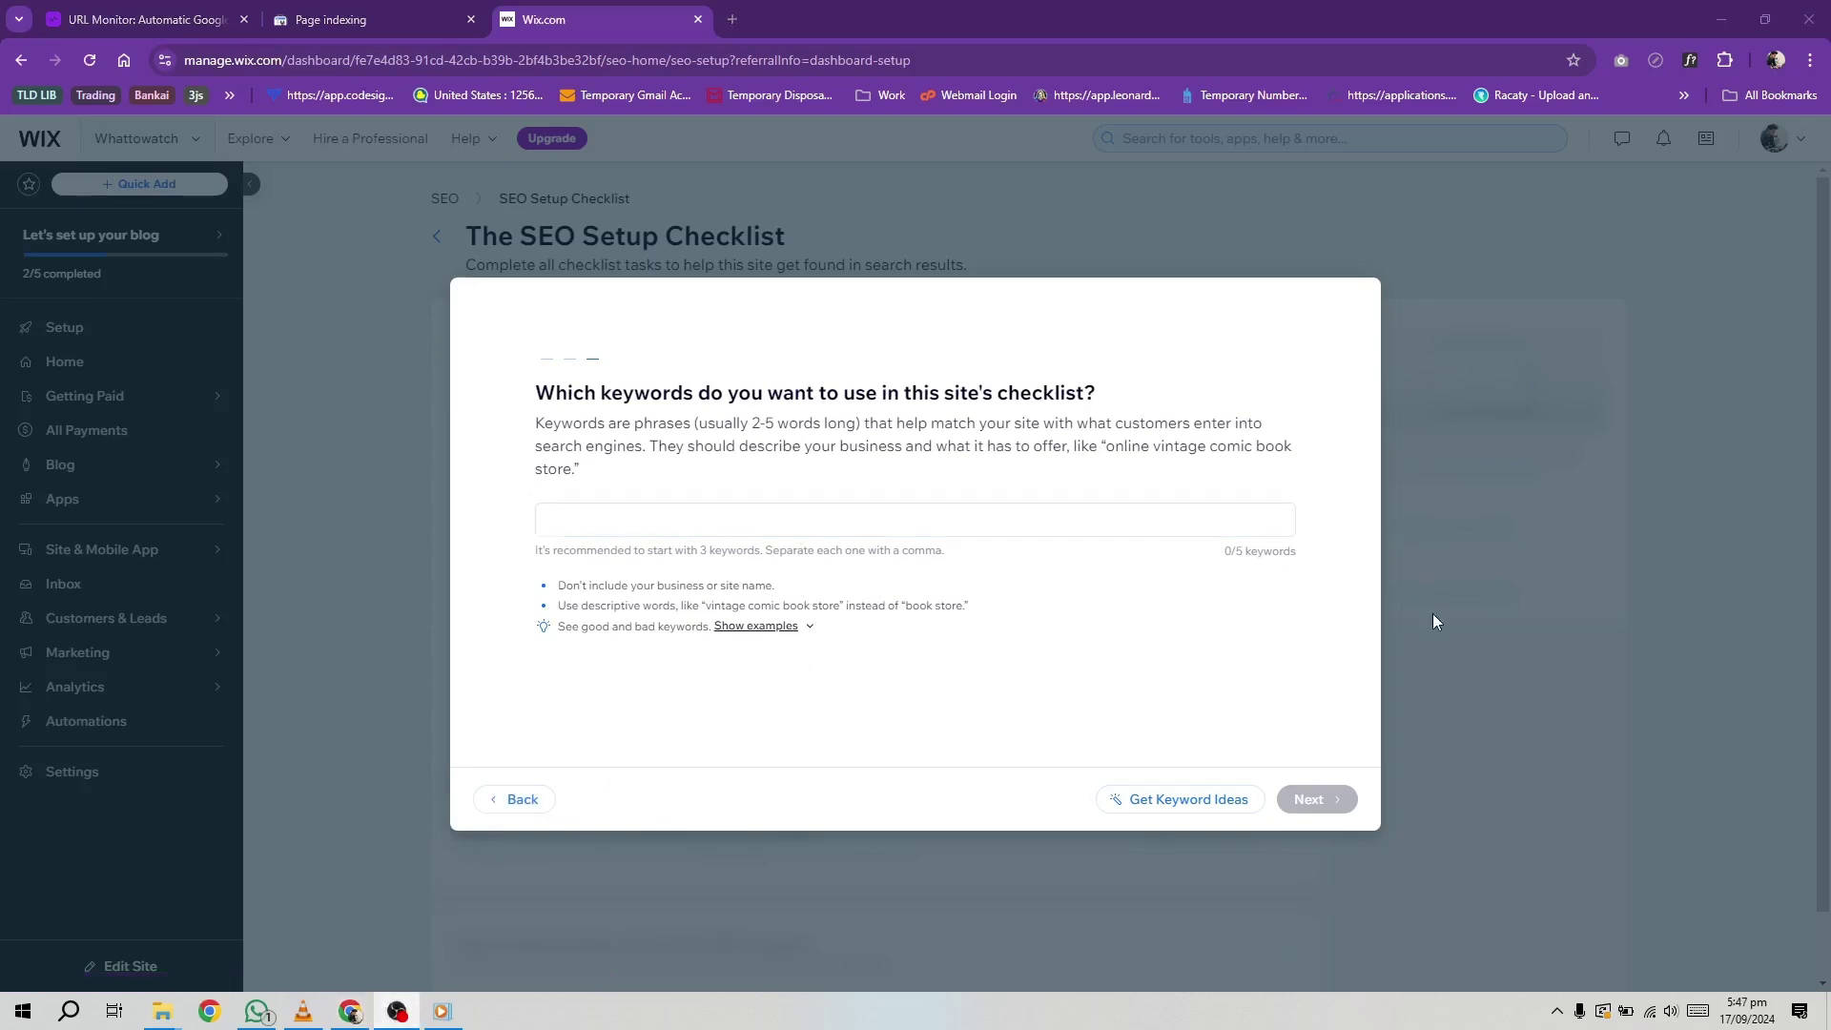
pyautogui.click(718, 515)
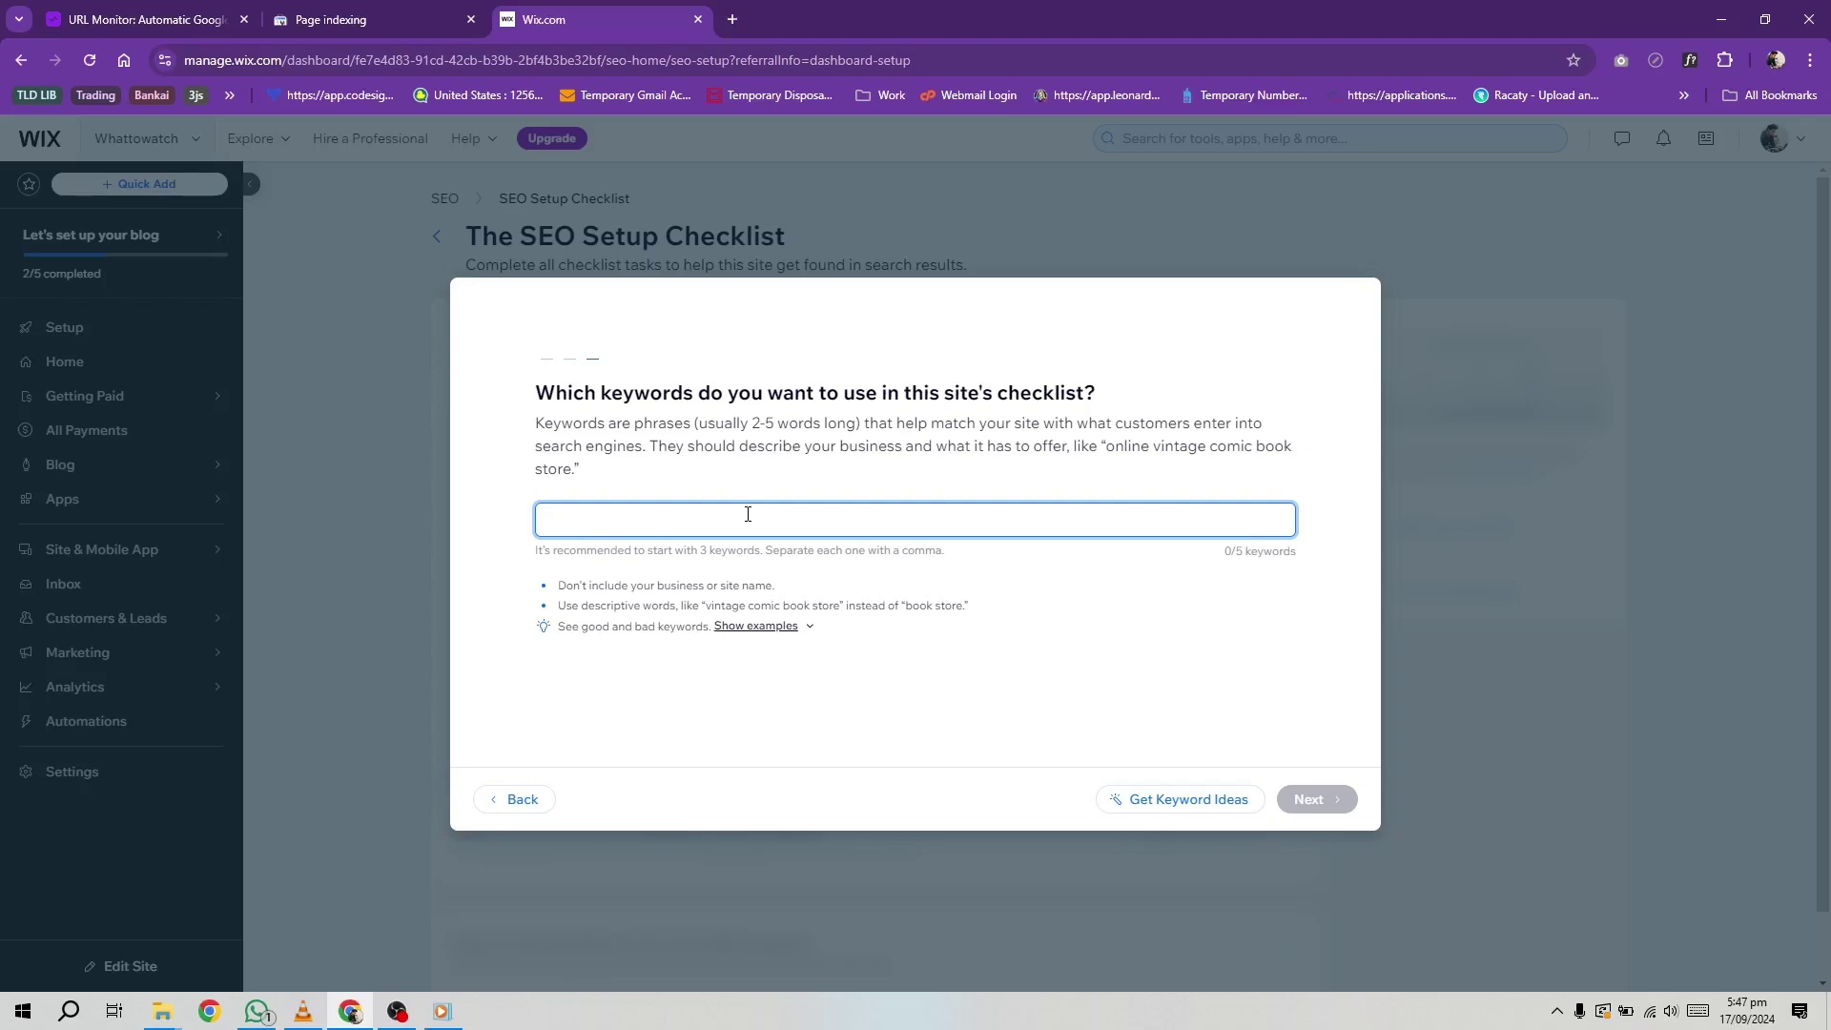
pyautogui.write('movies')
pyautogui.press('Return')
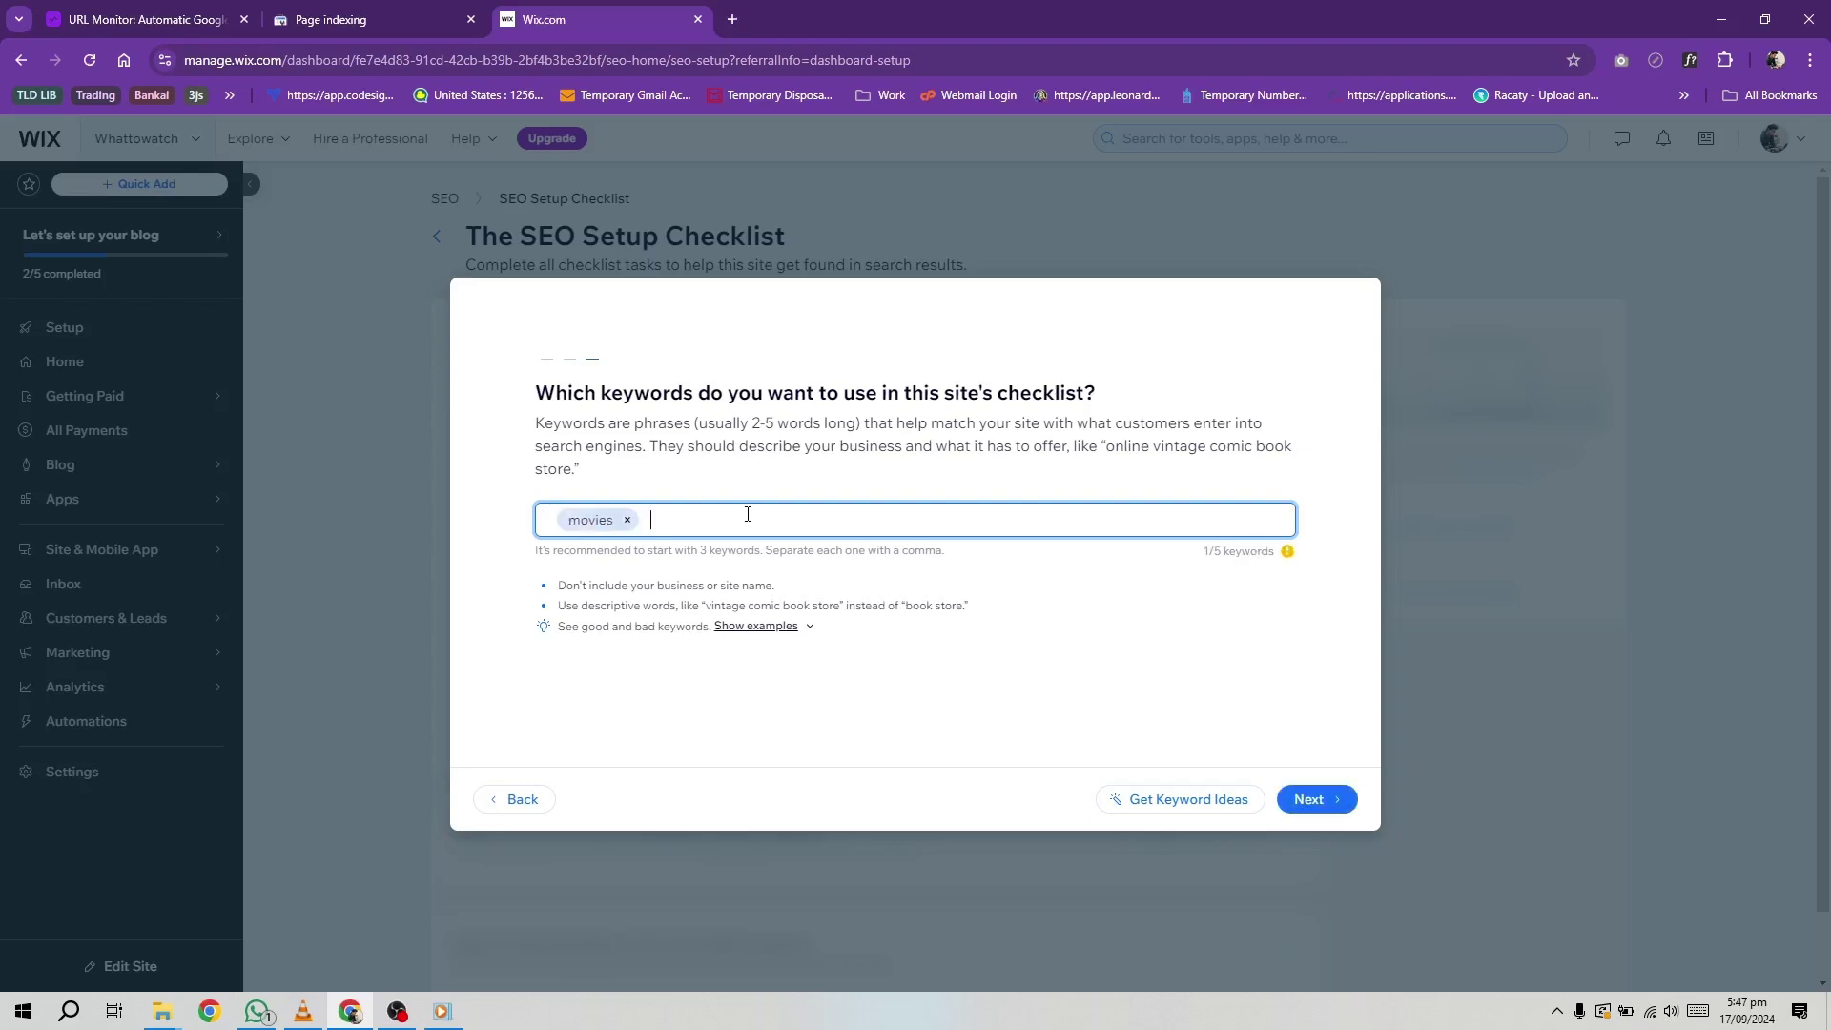
pyautogui.write('blog')
pyautogui.press('Return')
pyautogui.write('seasons')
pyautogui.press('Return')
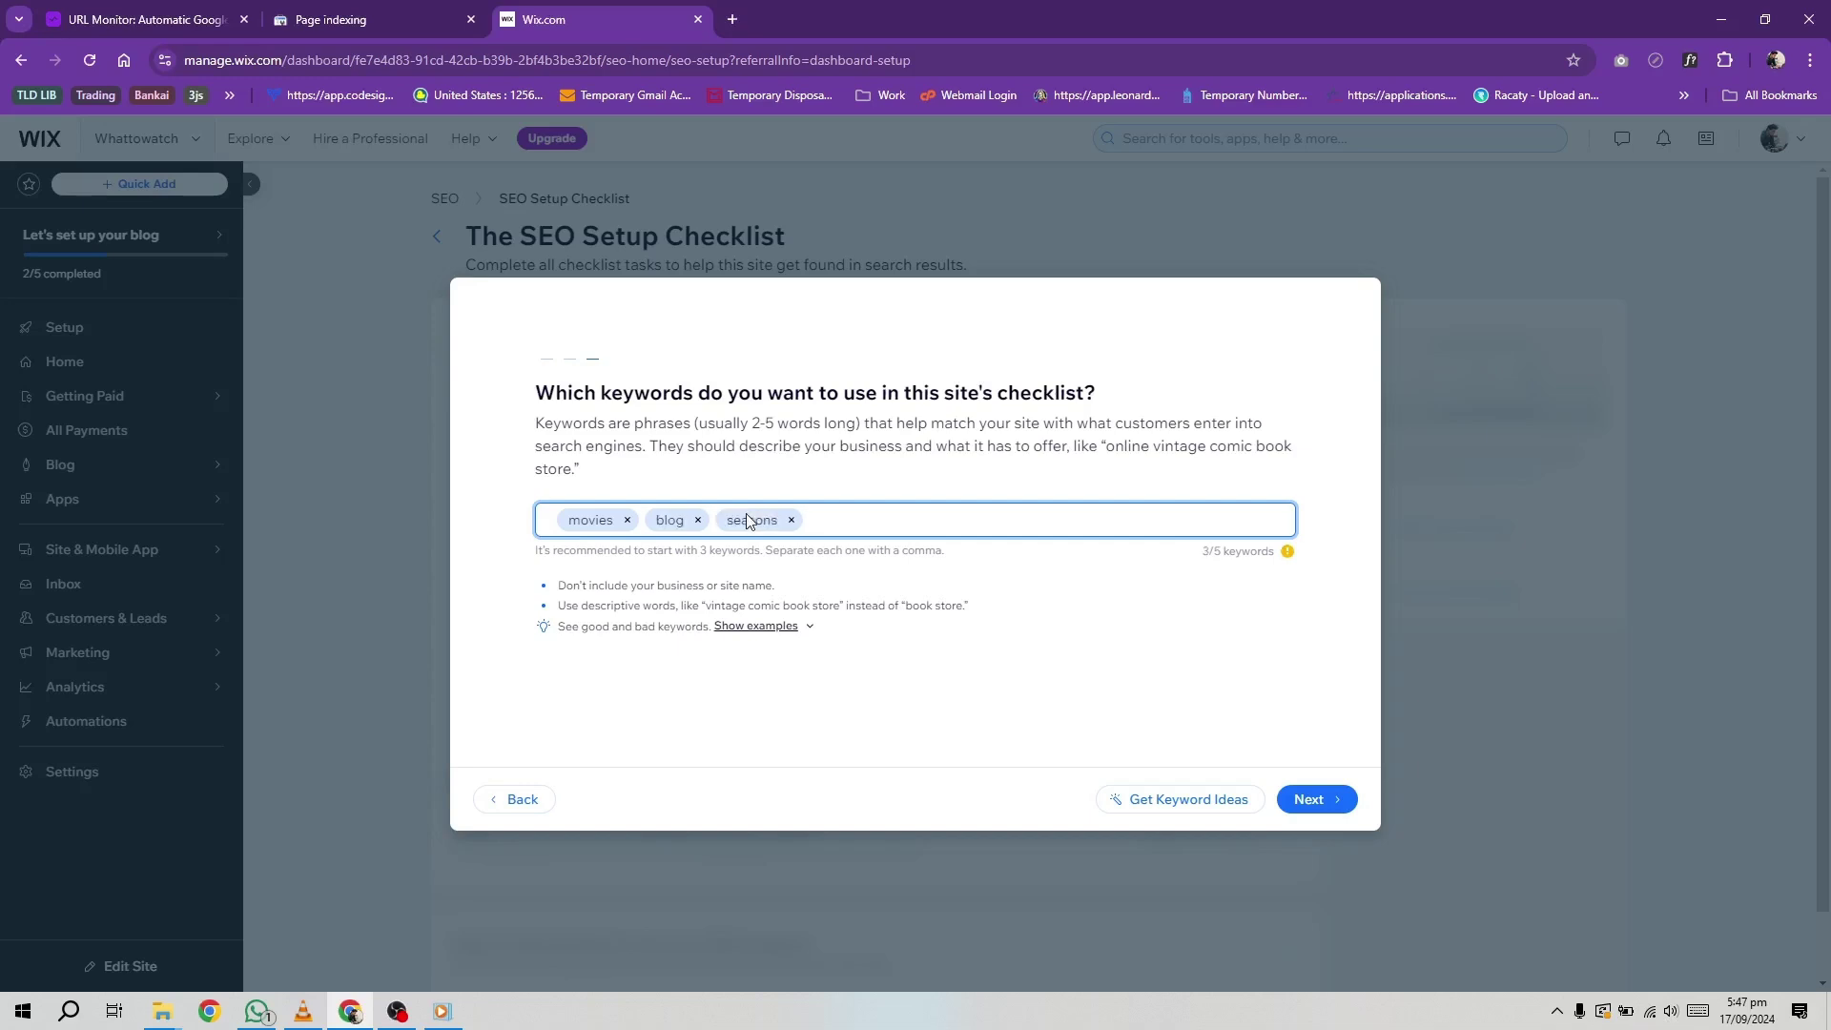
pyautogui.click(1285, 798)
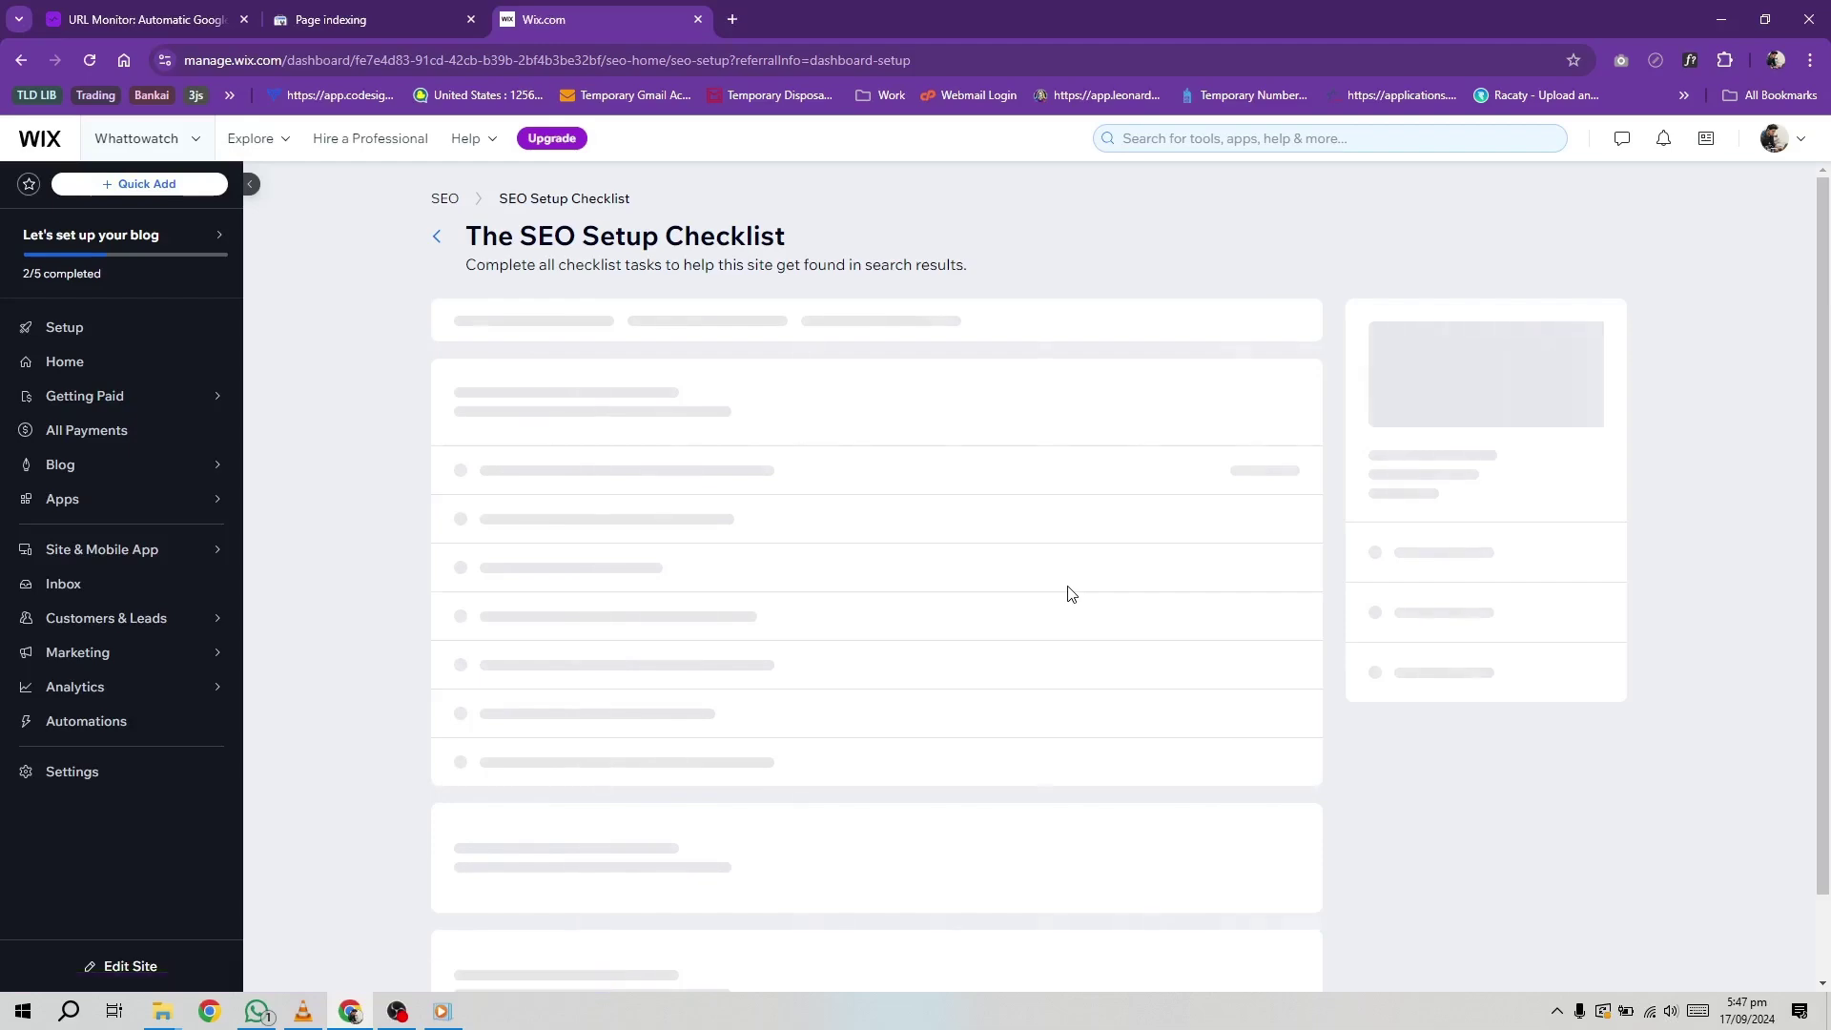
# - Set the homepage's search title to "whattowatch | movies" and publish it
pyautogui.scroll(-1, 1070, 593)
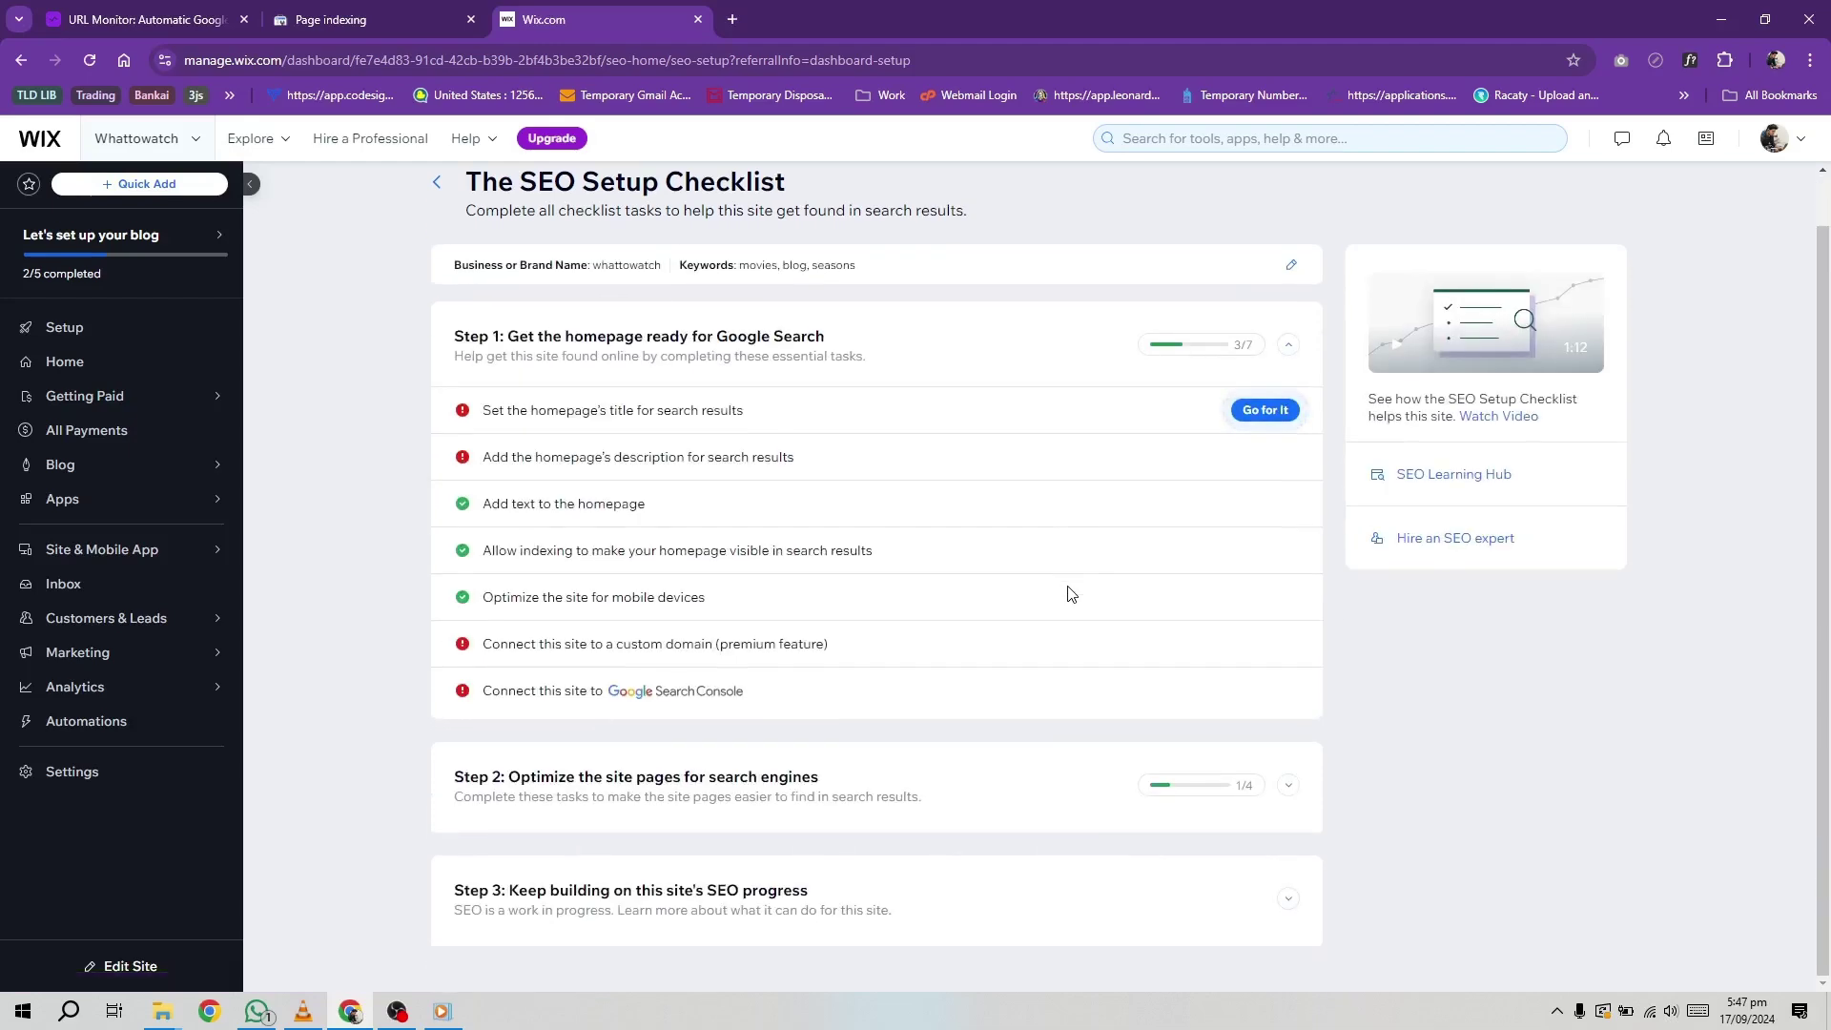
pyautogui.click(1240, 410)
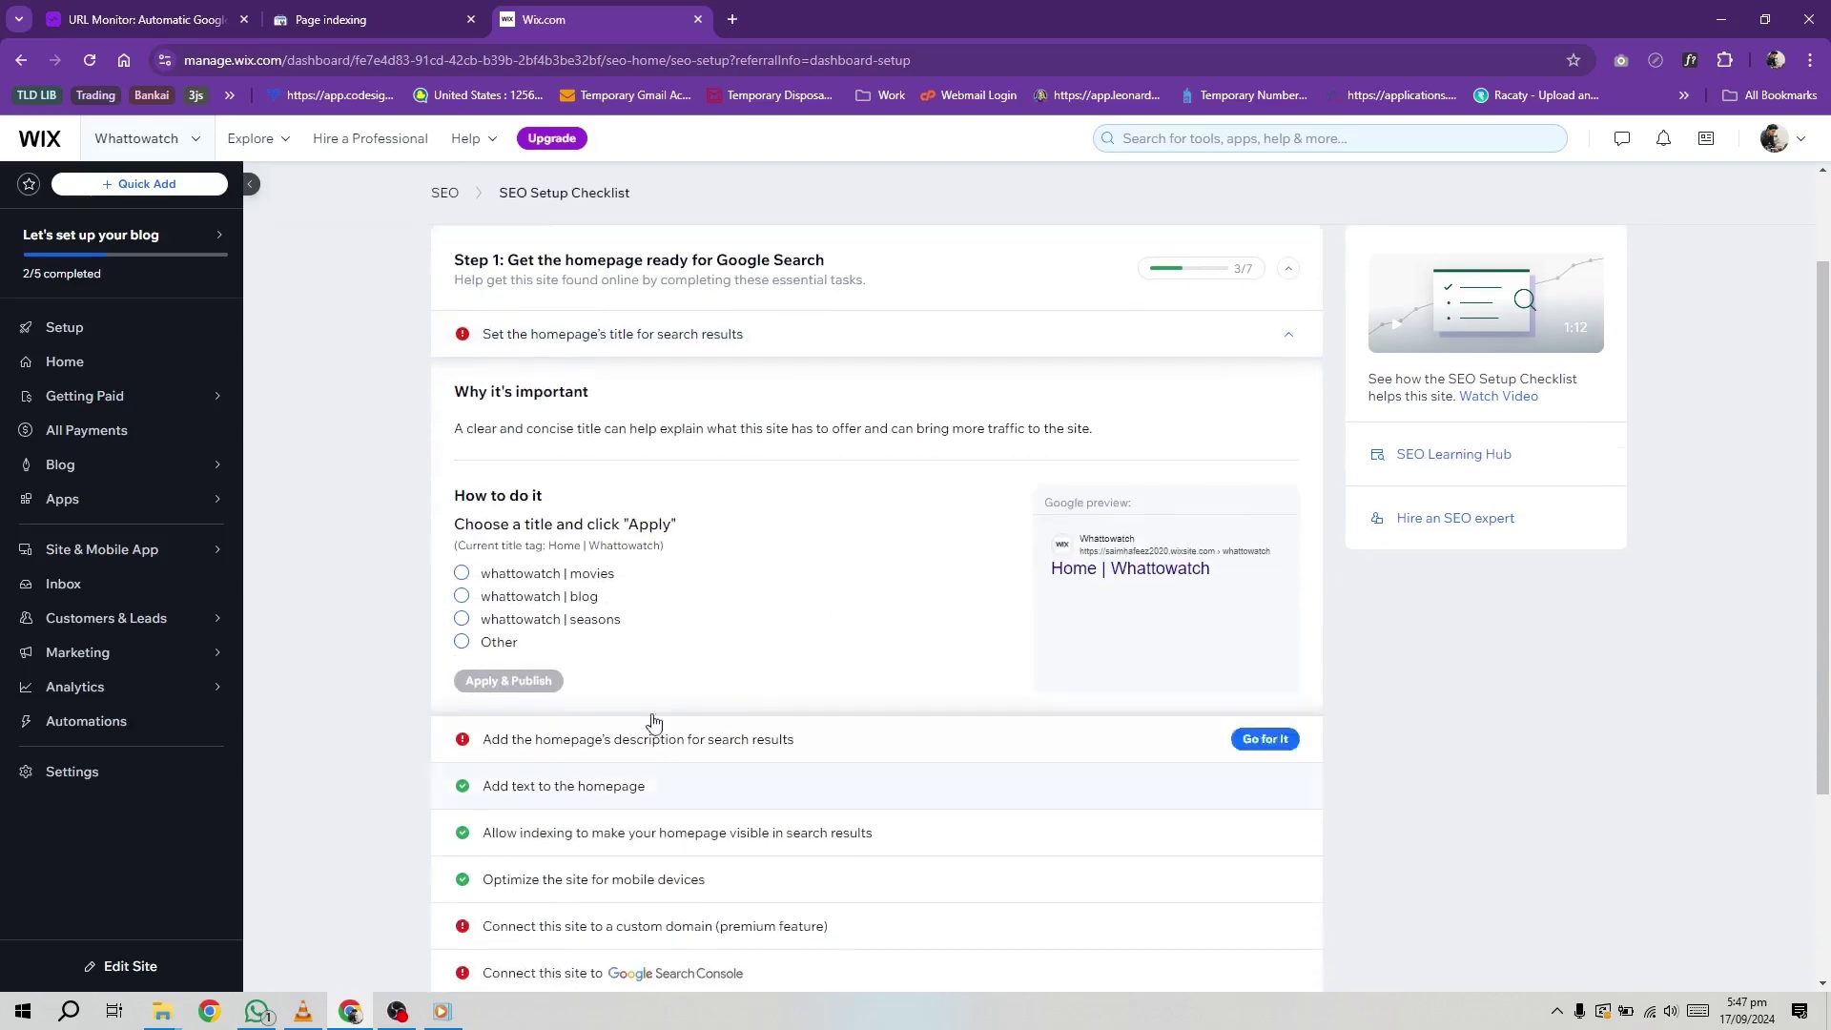
pyautogui.click(462, 572)
pyautogui.click(508, 680)
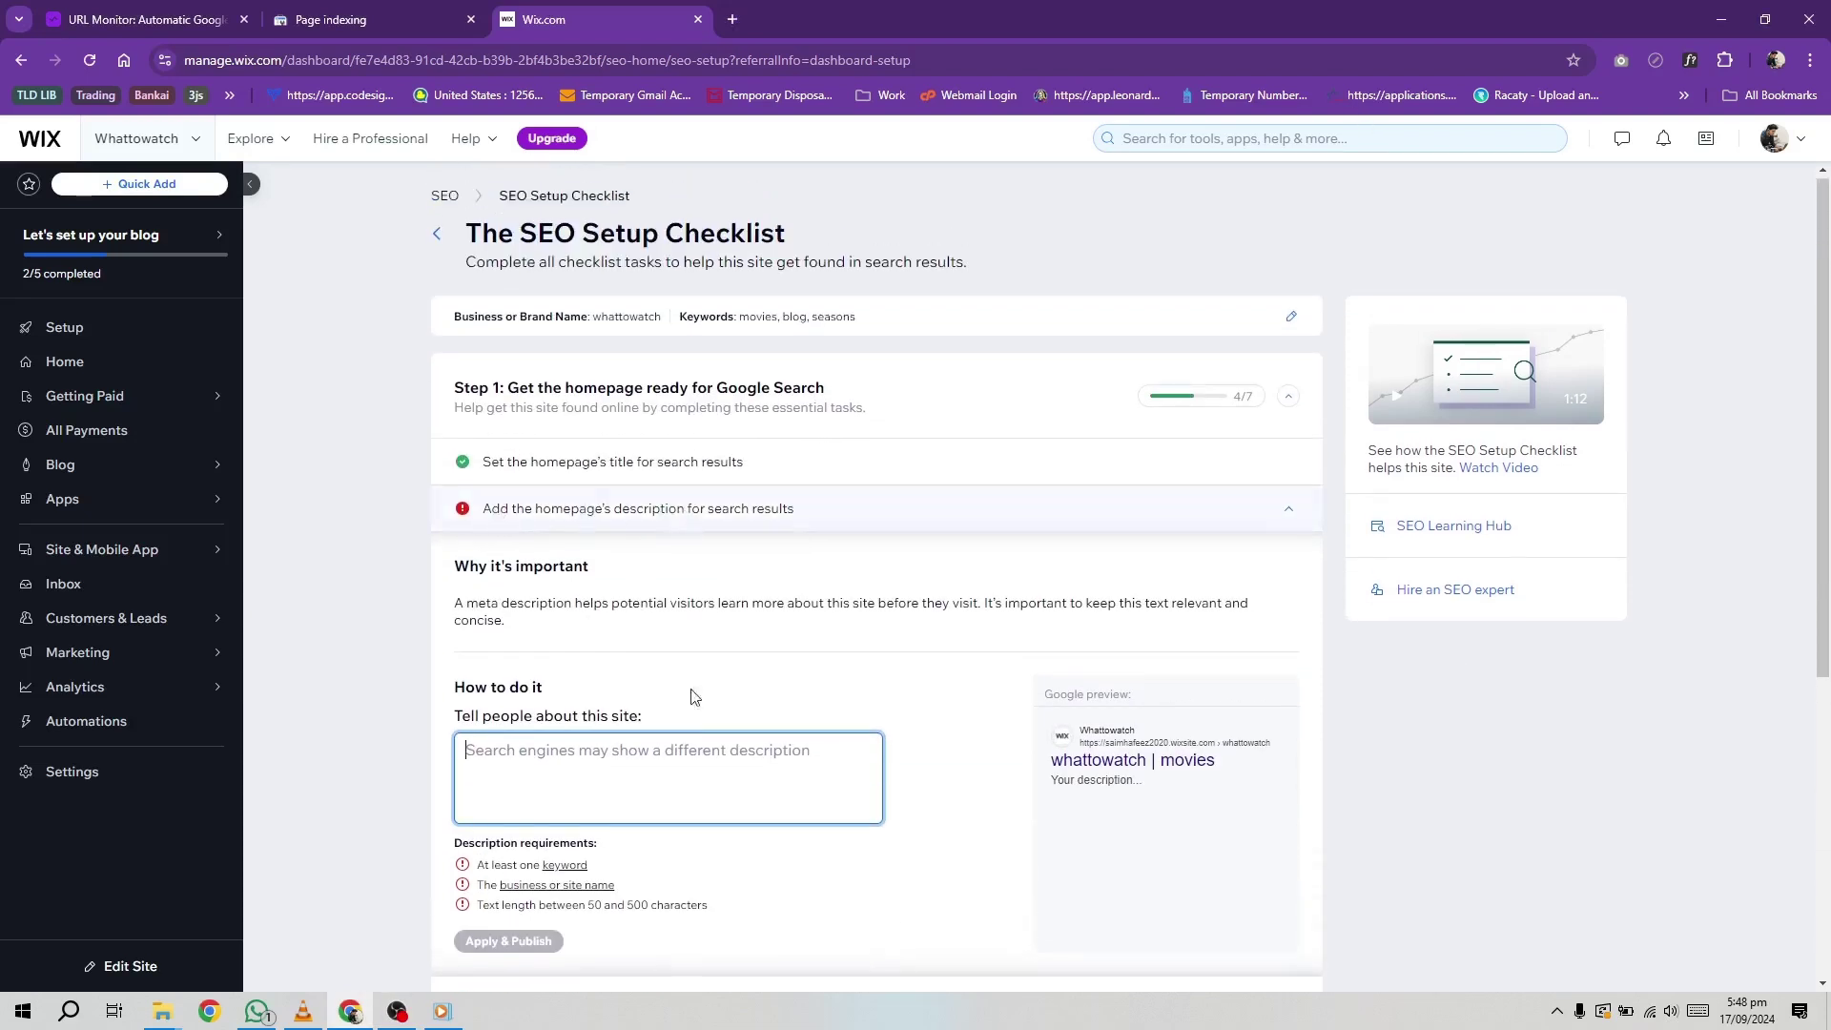
# - Set the homepage's search description to "movies, seaons, whattowatch, online blog, latest news" and publish it
pyautogui.write('movies, seaons')
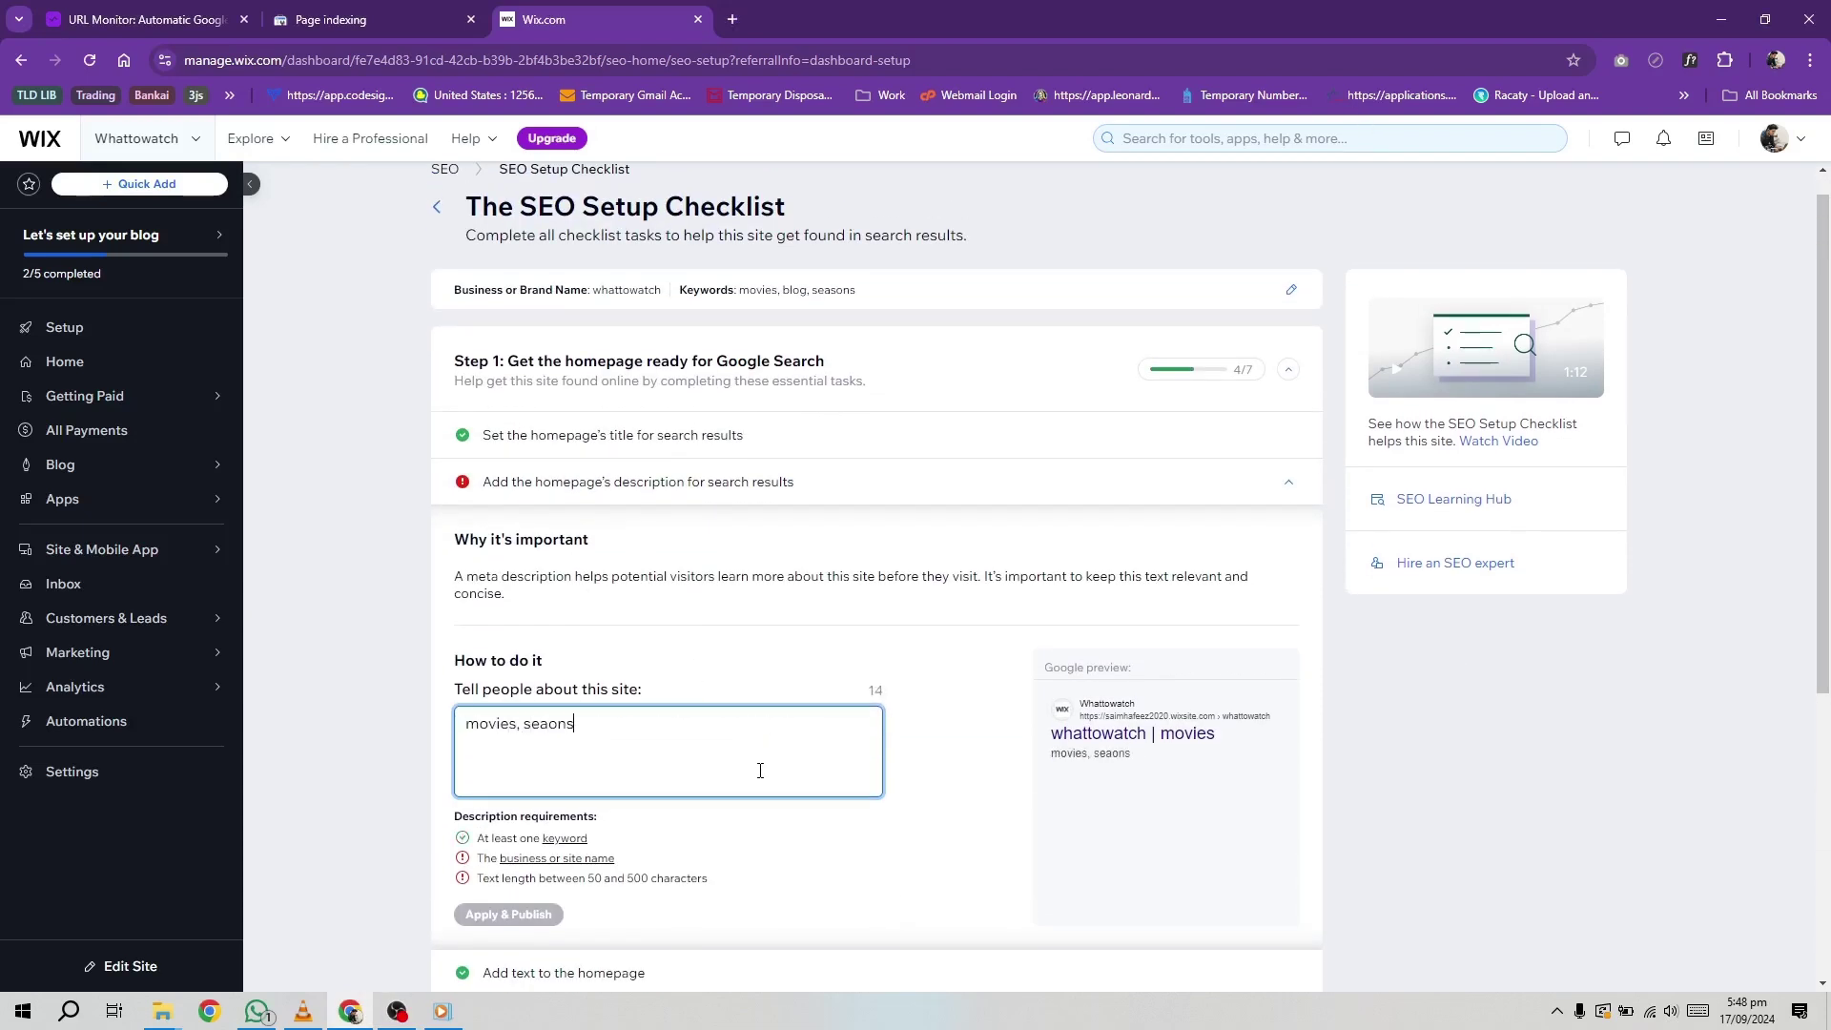
pyautogui.write(', what')
pyautogui.press('BackSpace')
pyautogui.press('BackSpace')
pyautogui.write('hattowatch, online blog')
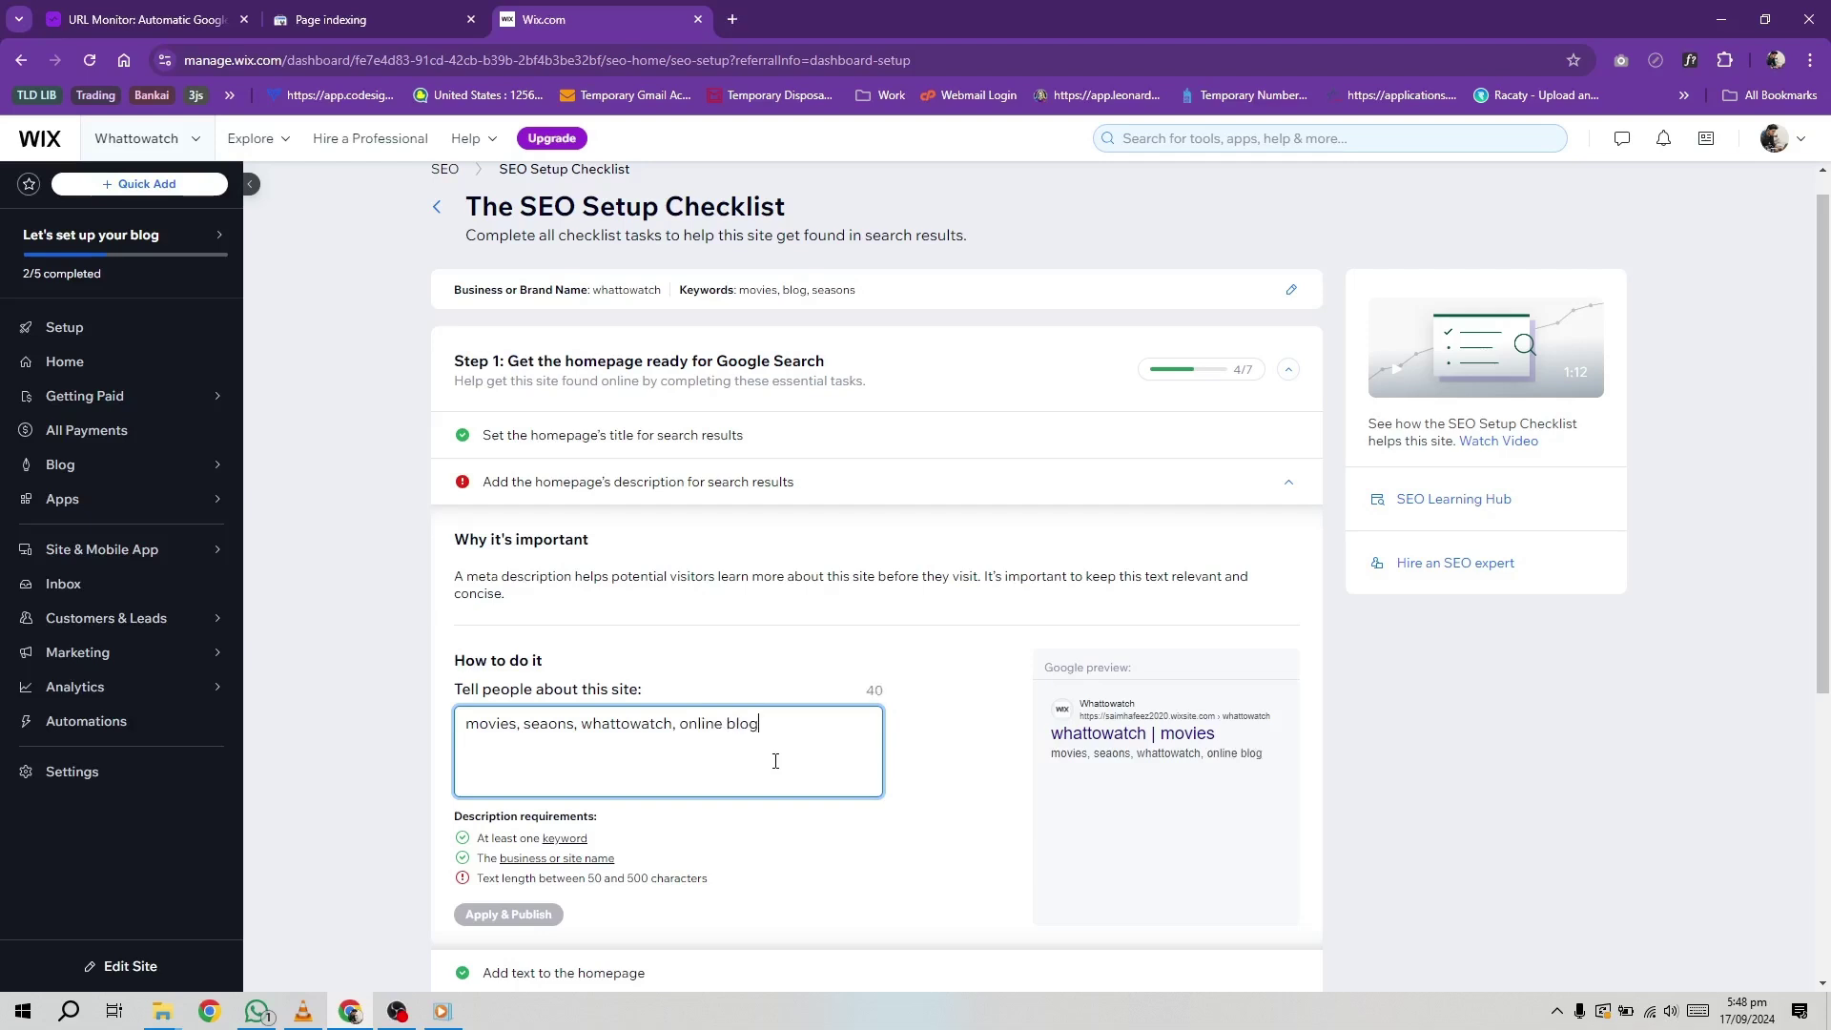
pyautogui.click(566, 915)
pyautogui.scroll(-1, 566, 916)
pyautogui.click(806, 741)
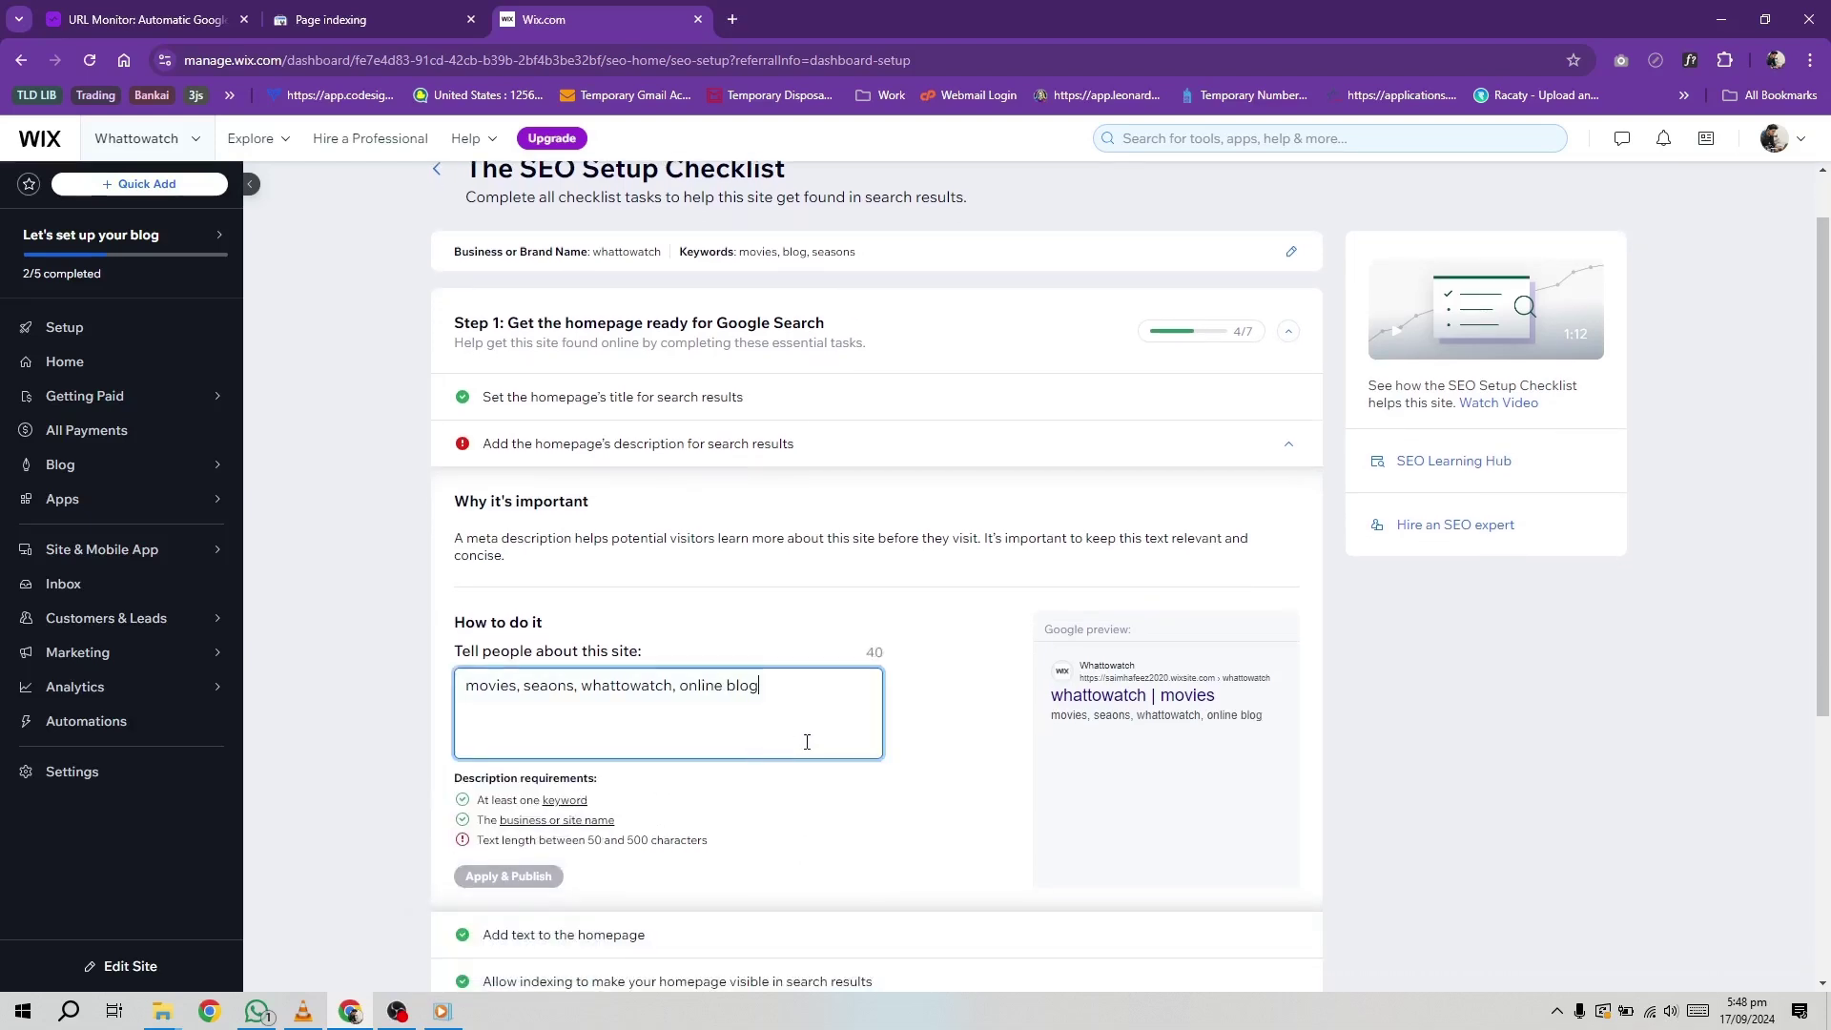
pyautogui.write(', latest news')
pyautogui.click(538, 885)
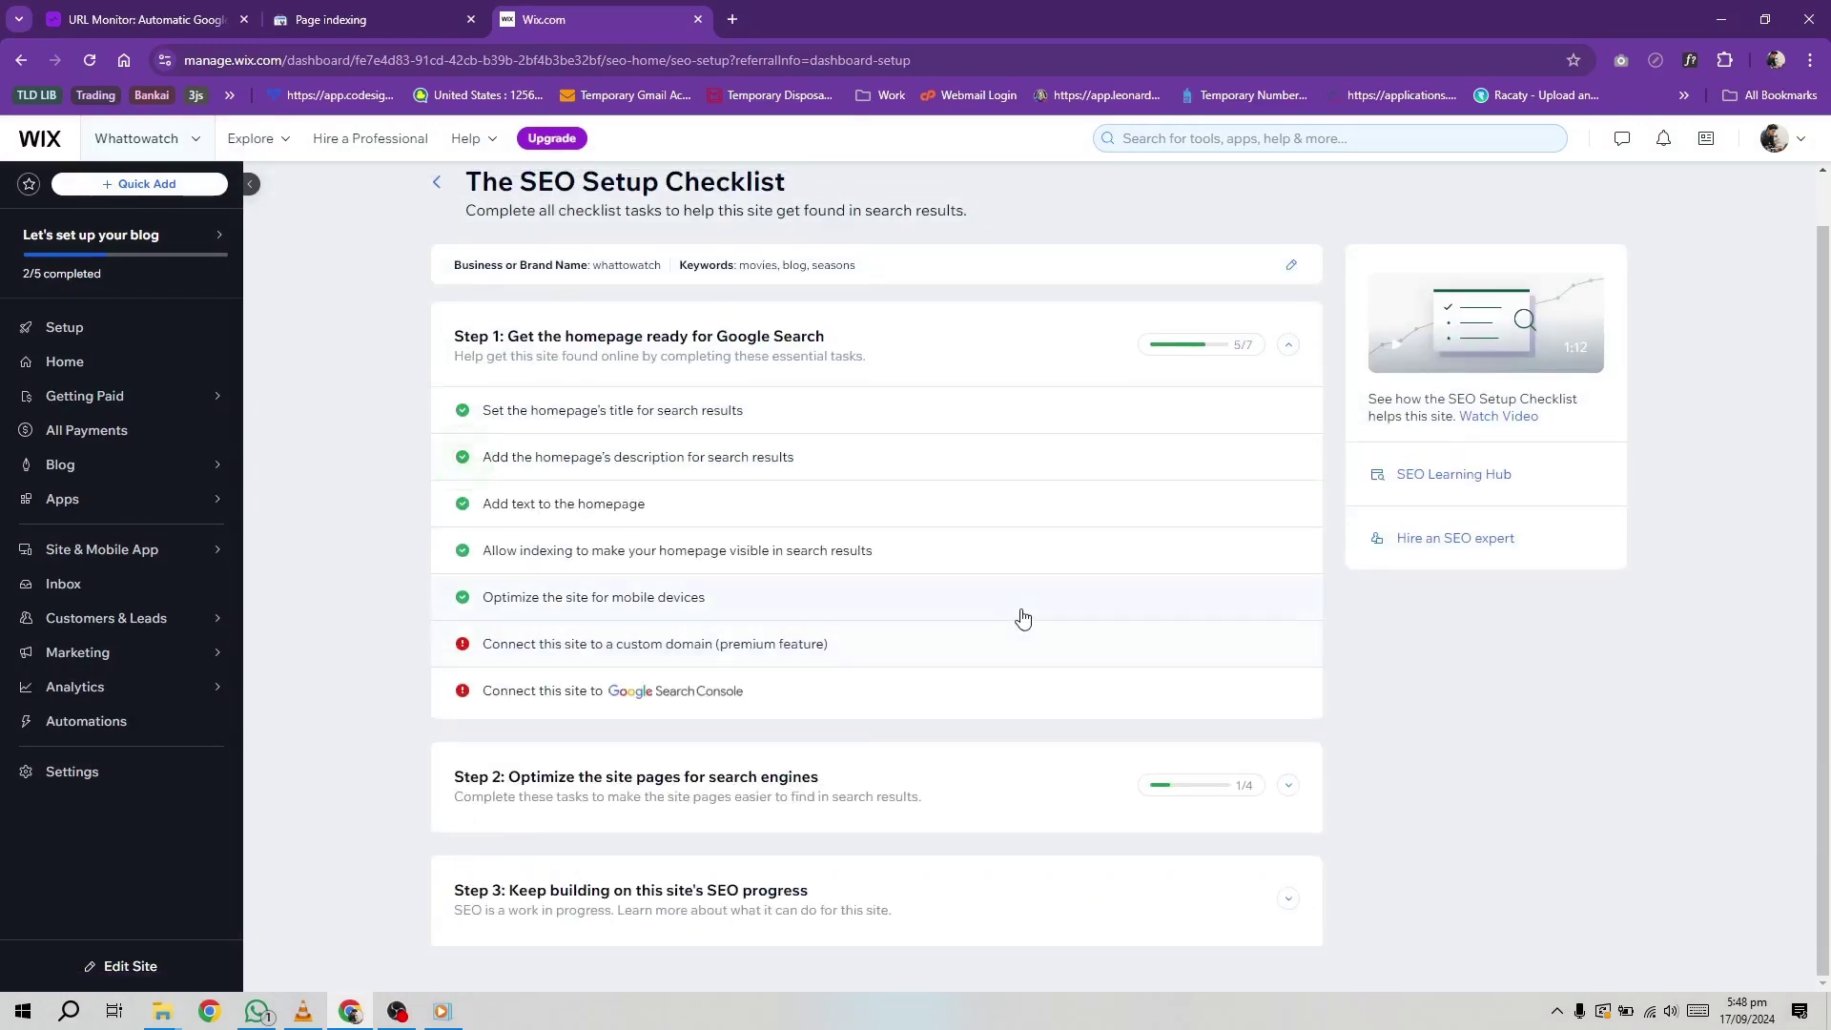
# - Review the checklist instructions for connecting a custom domain and for connecting the site to Google Search Console
pyautogui.click(1145, 645)
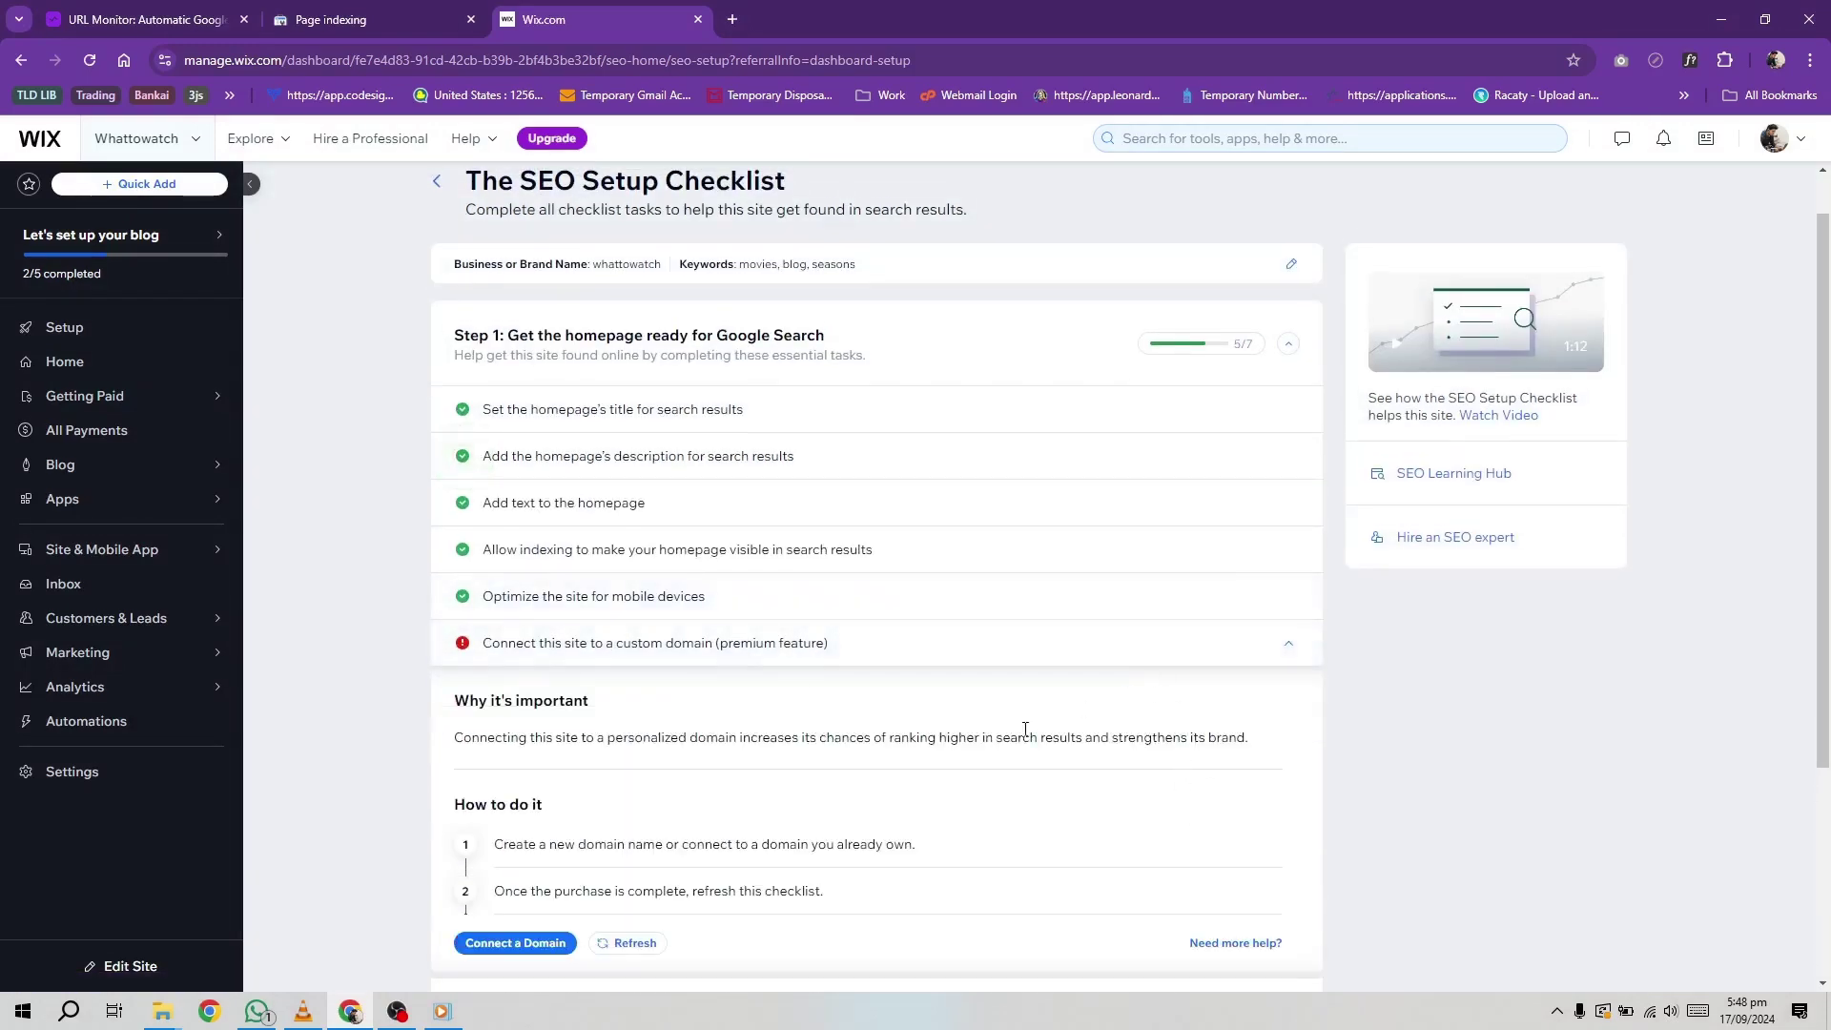
pyautogui.scroll(-3, 1030, 734)
pyautogui.click(1118, 382)
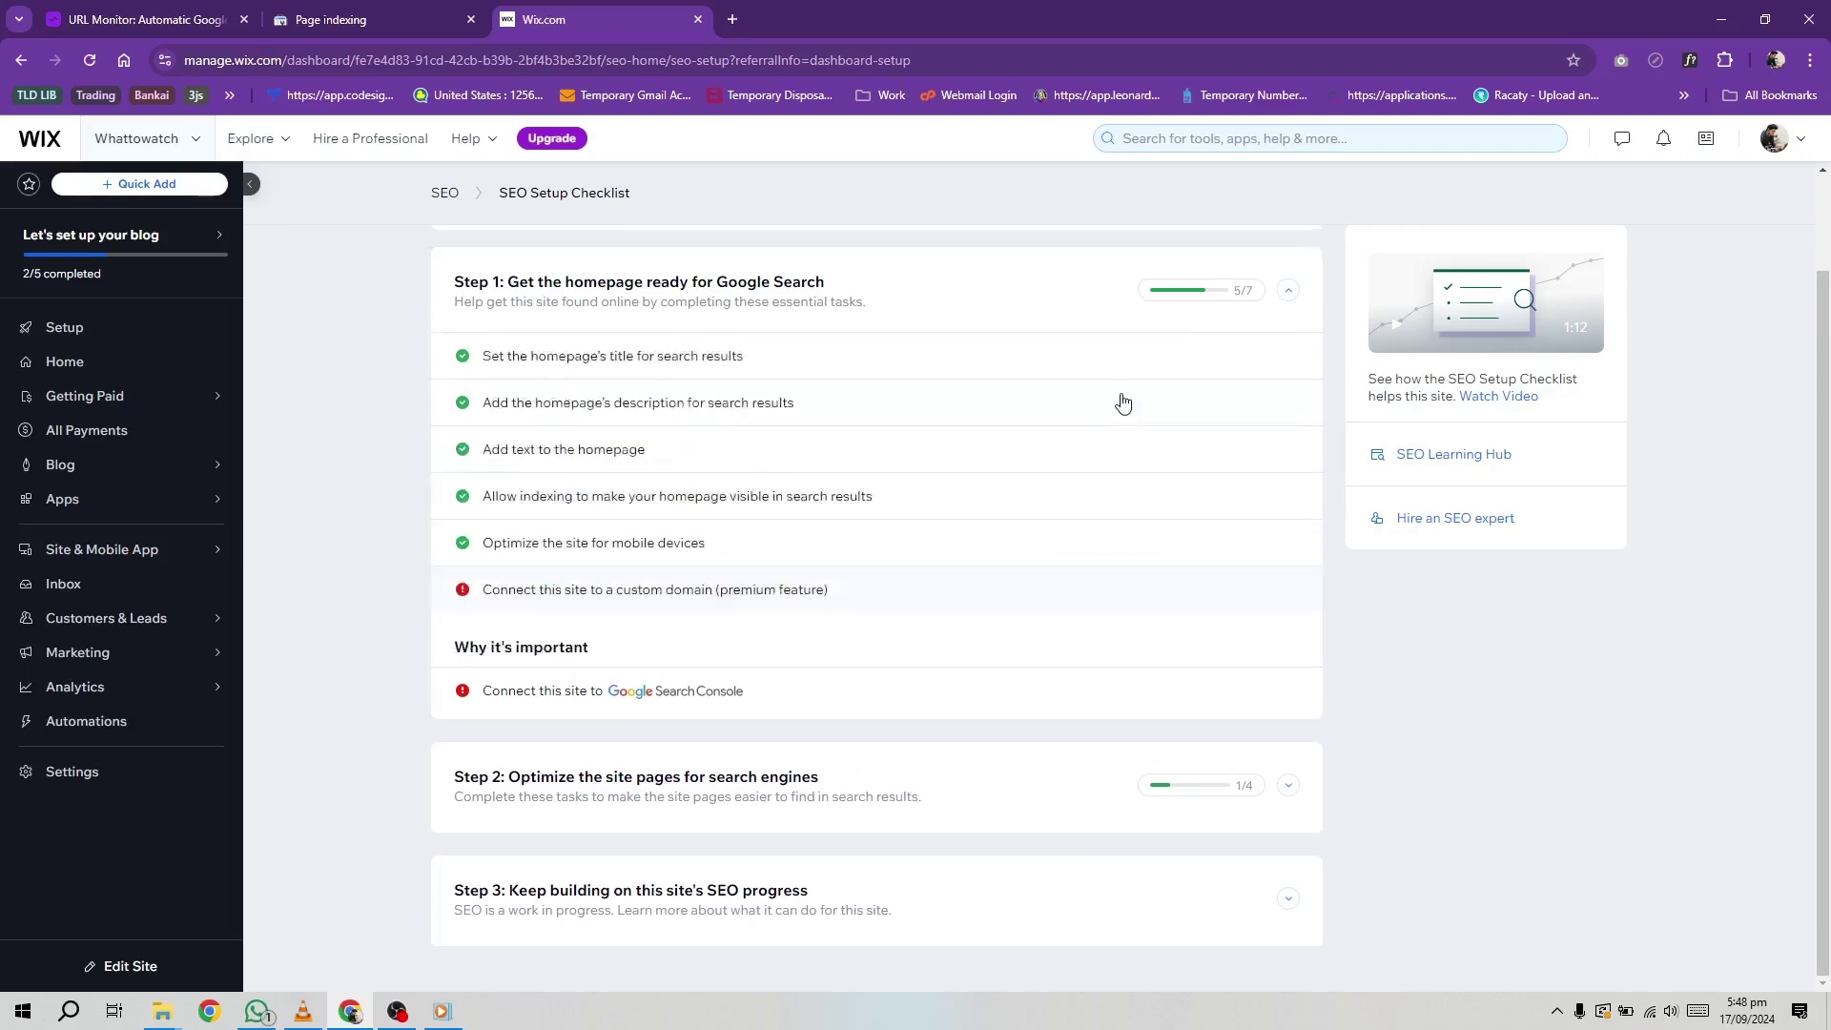
pyautogui.click(1259, 690)
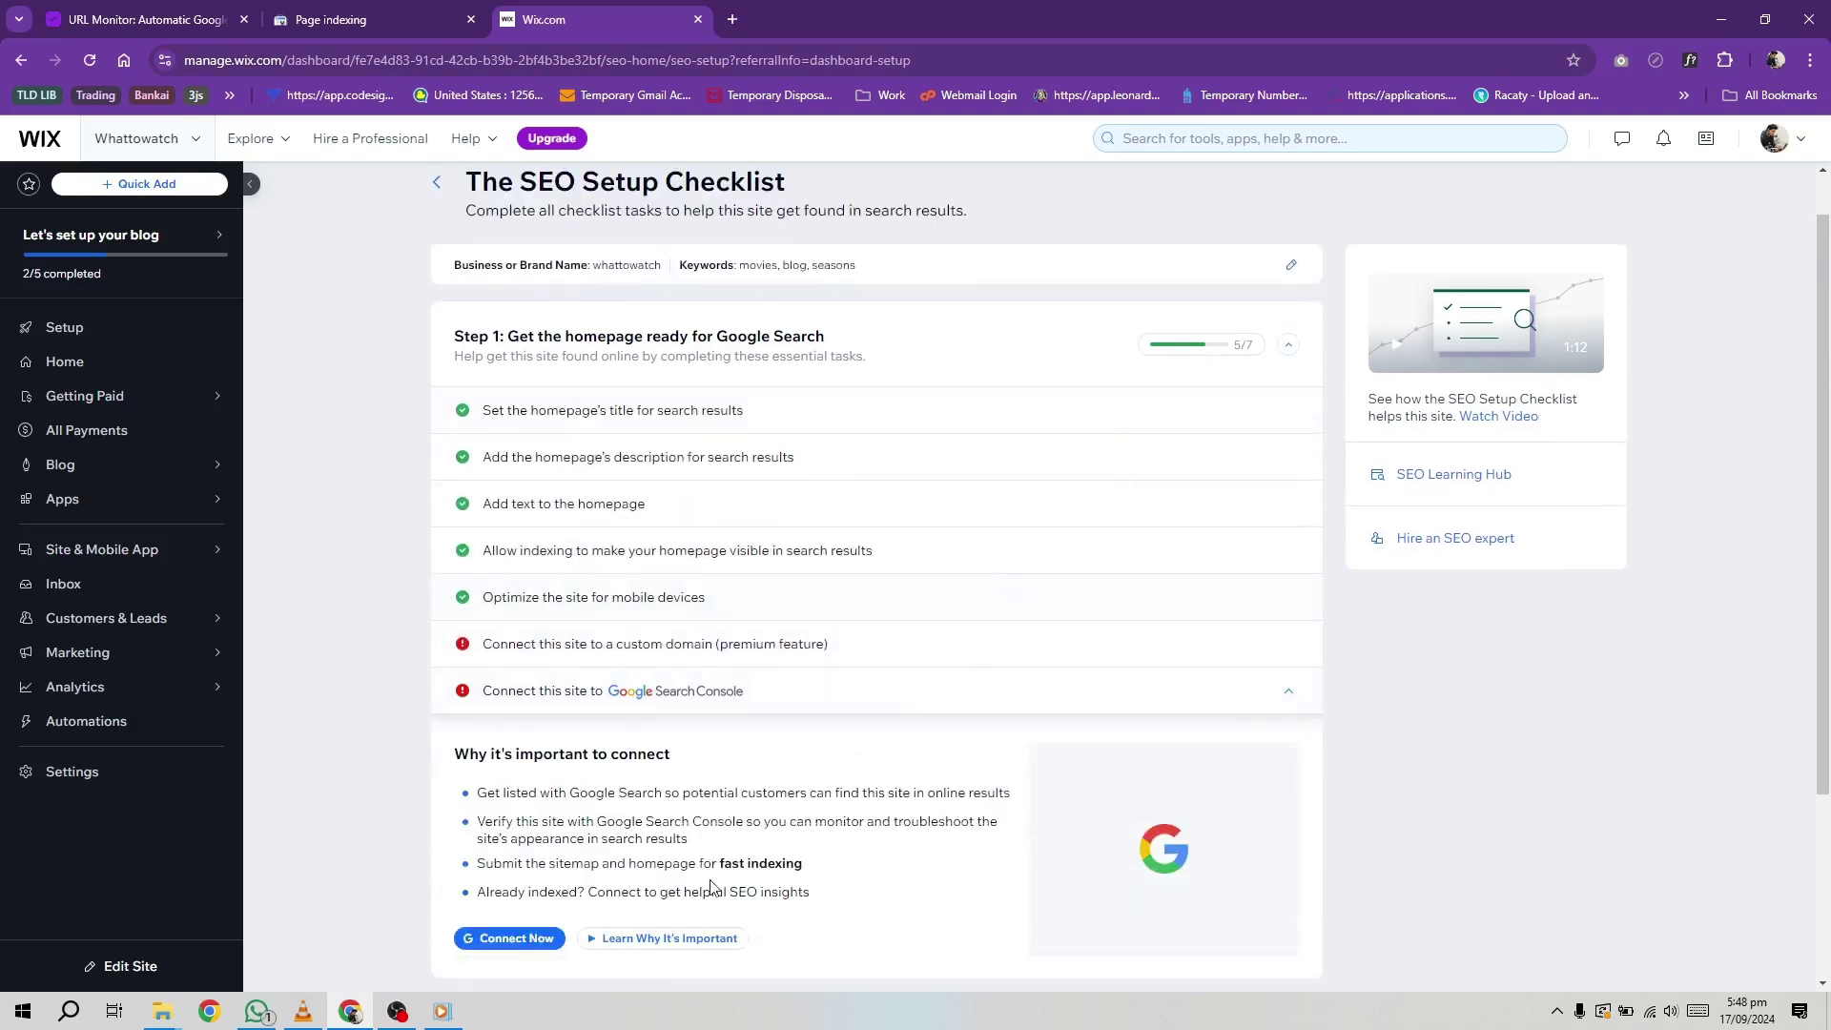
pyautogui.scroll(-3, 715, 858)
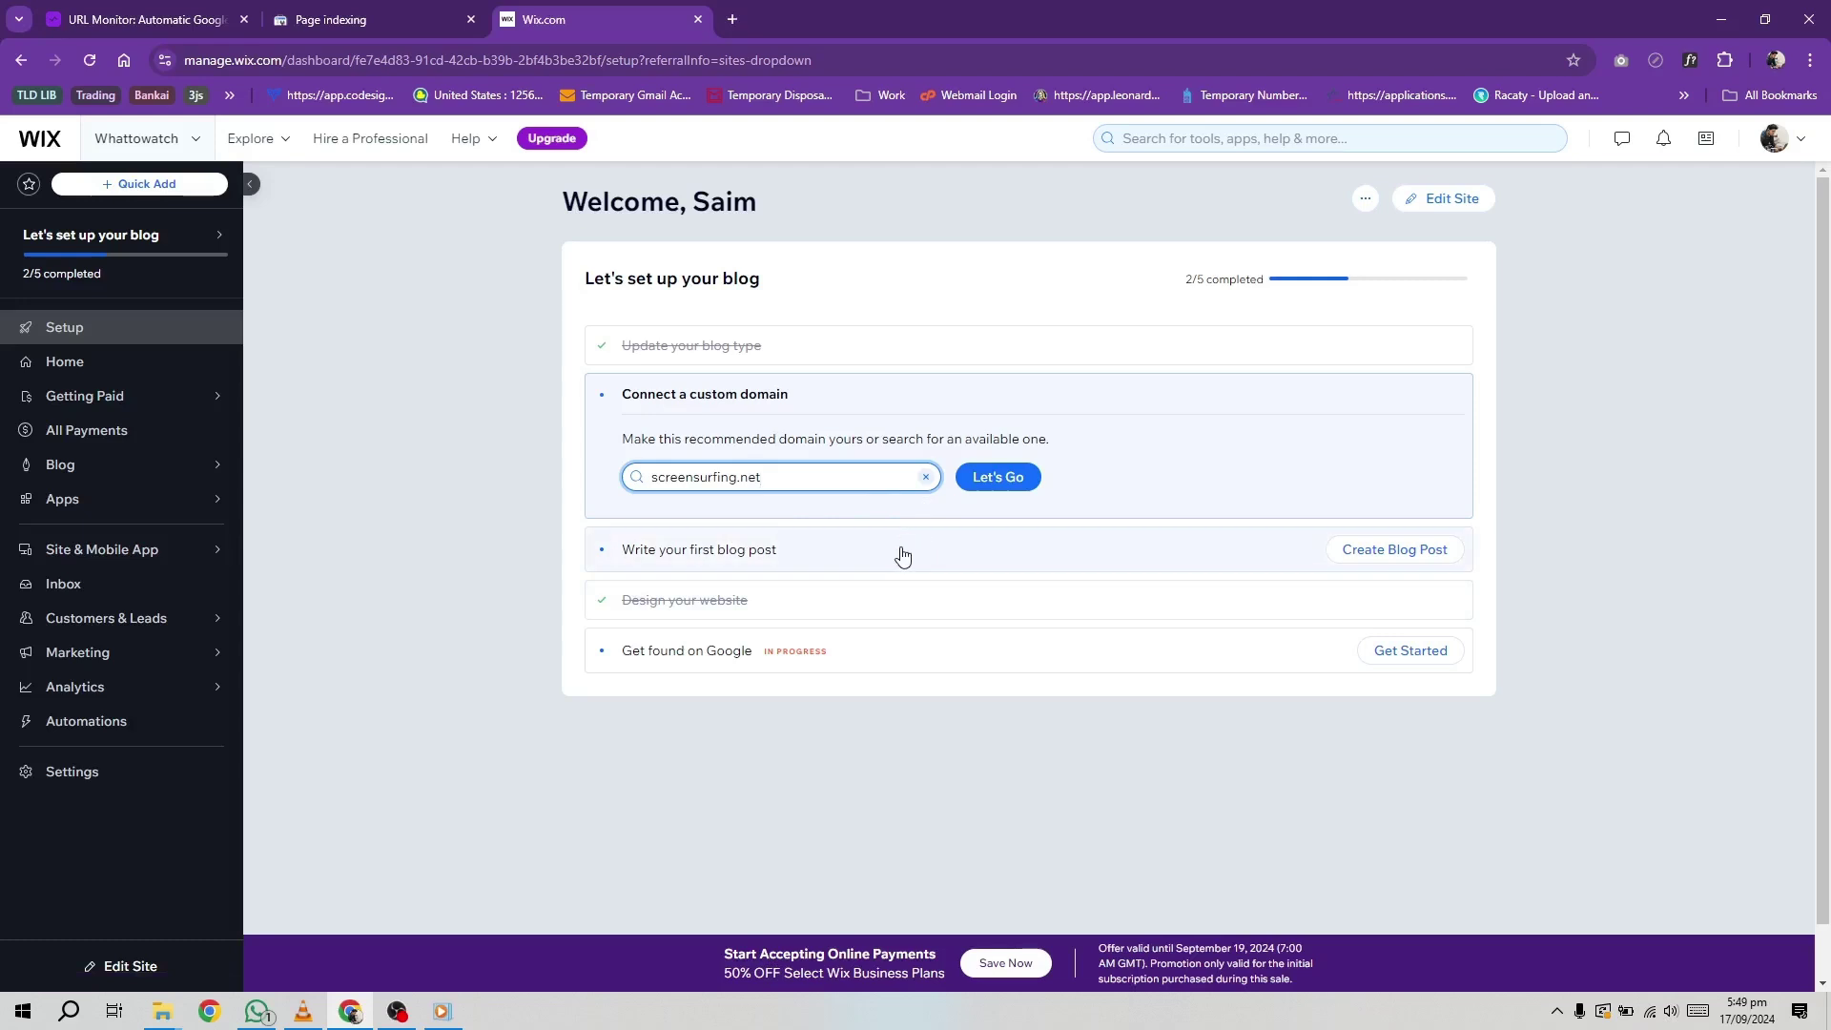
# - Switch to the URL Monitor website
pyautogui.click(148, 12)
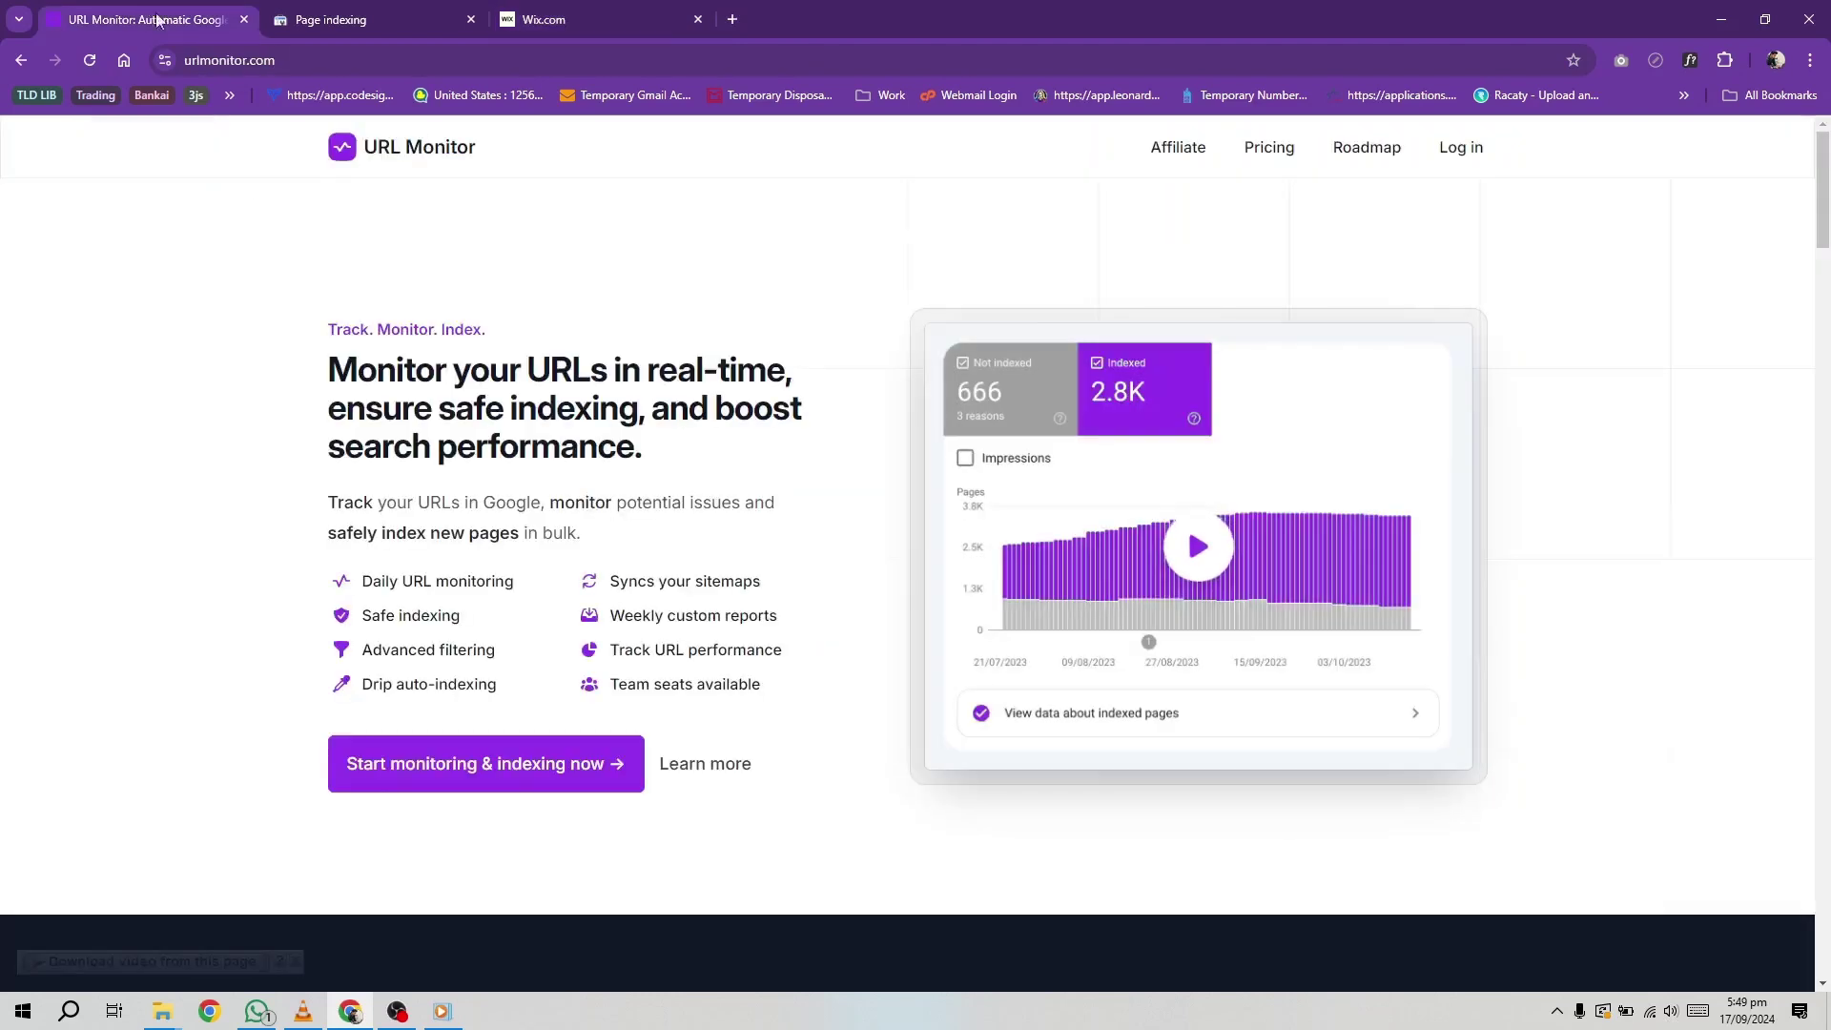